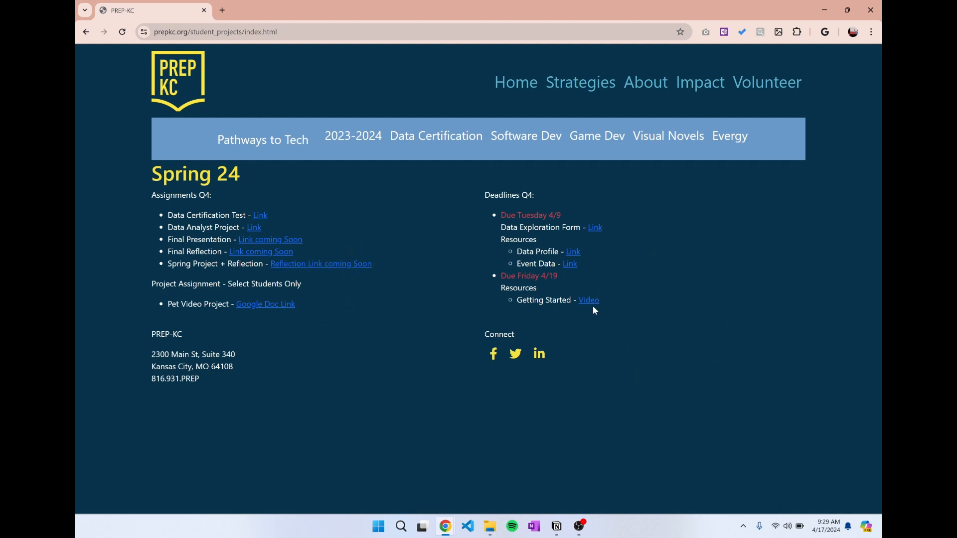
Open the Event Data spreadsheet from the Due Tuesday 4/9 resources and download it as a comma-separated values (.csv) file.
click(573, 269)
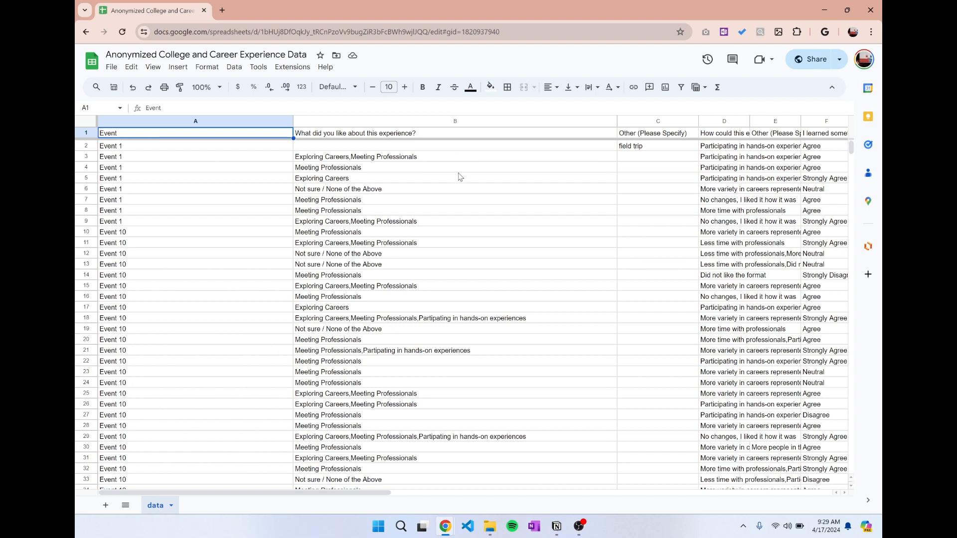
click(112, 68)
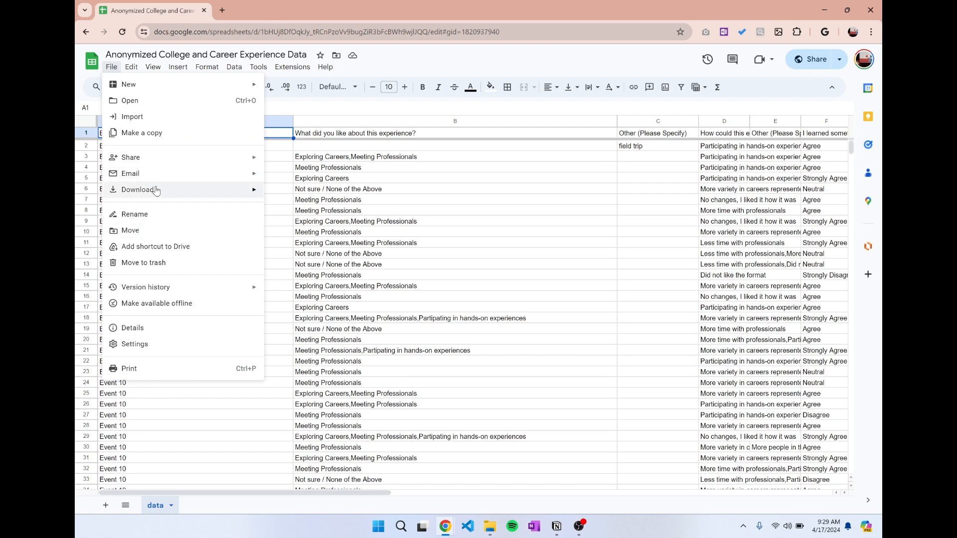
mouse_move(156, 191)
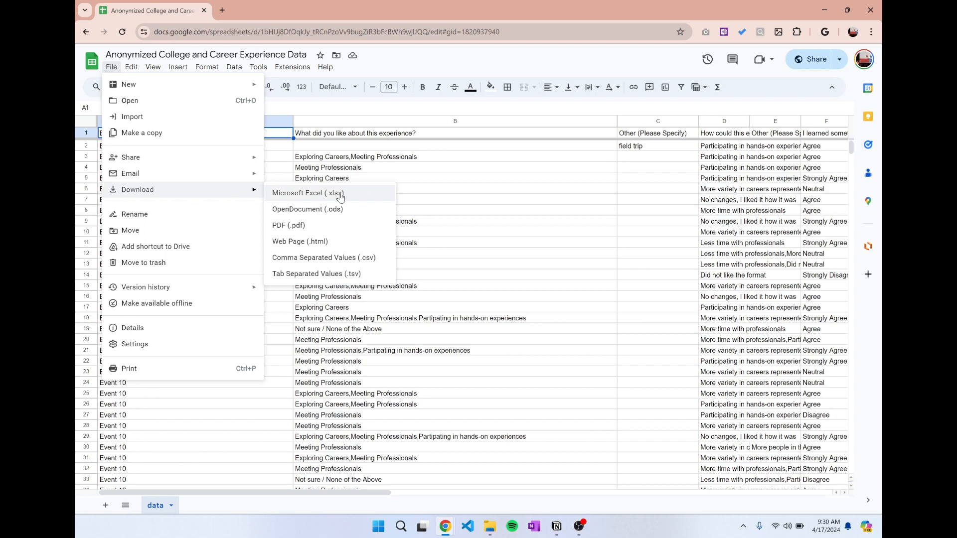
click(339, 259)
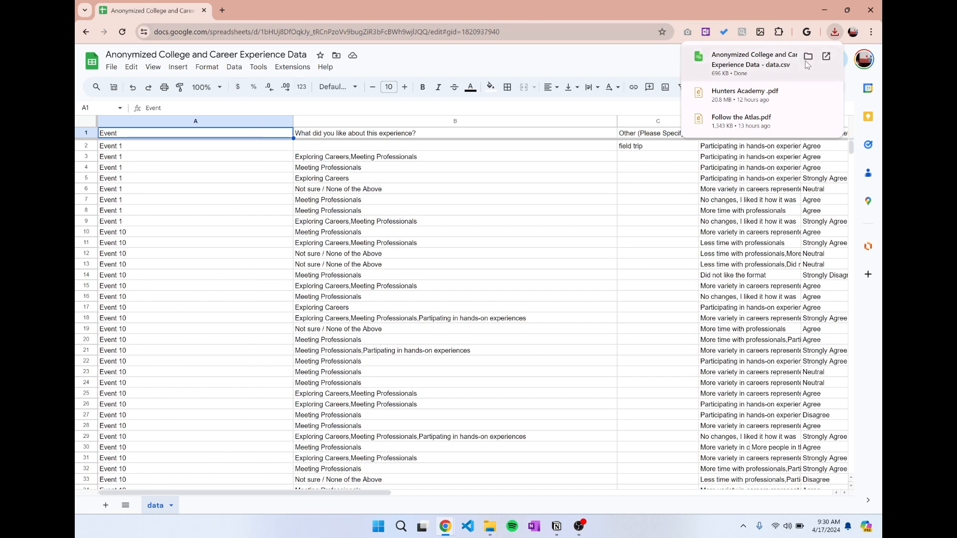
Search the web for Tableau Public in a new browser tab and open its Discover page.
click(223, 10)
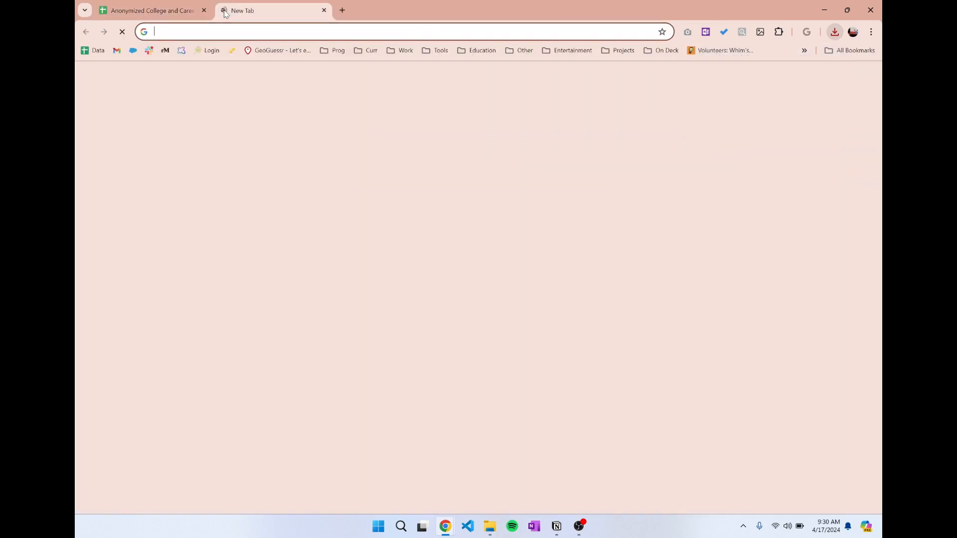
text(tabuea public)
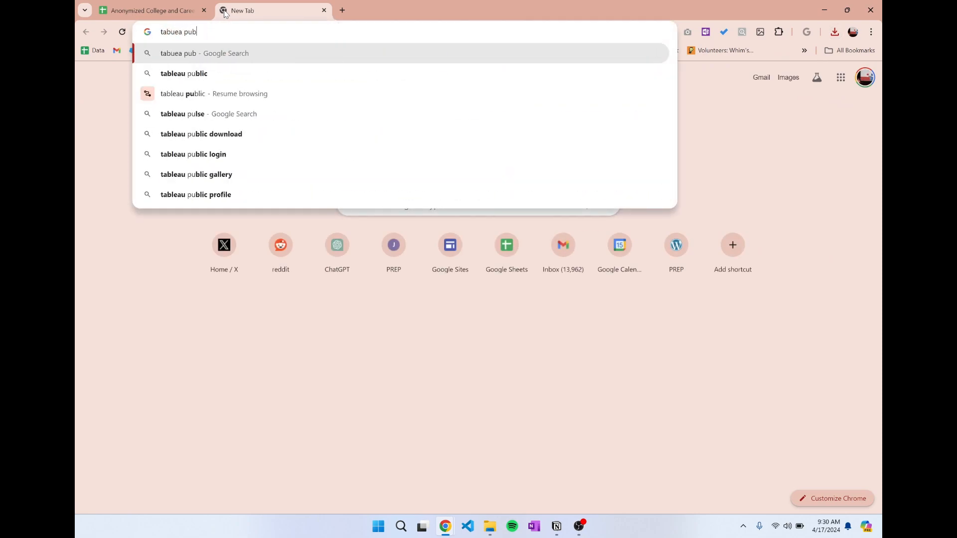
key(Return)
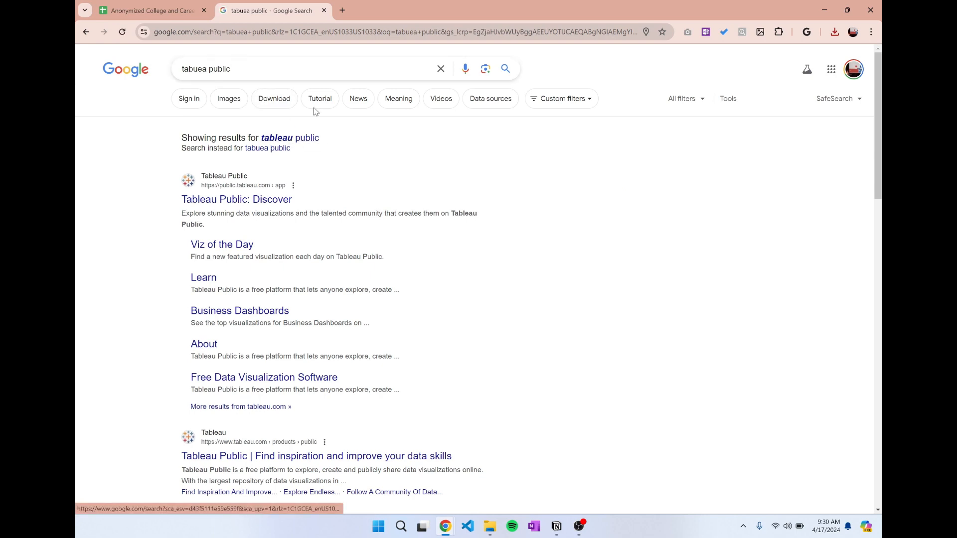
click(299, 138)
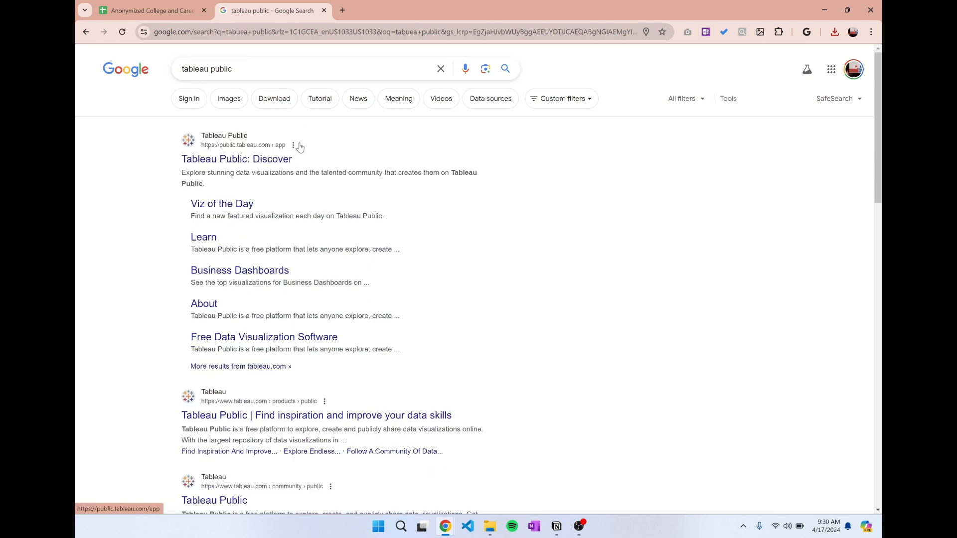
click(249, 160)
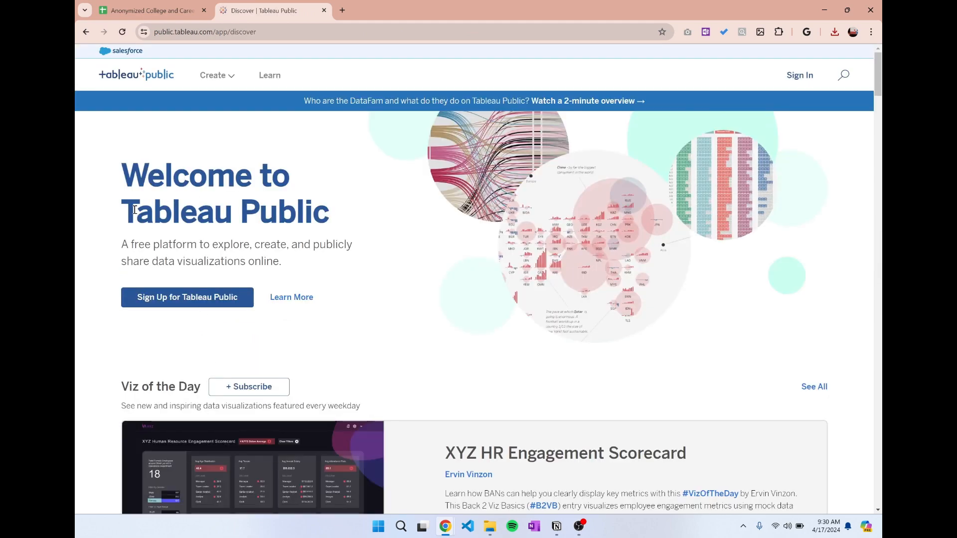
drag(128, 200, 219, 220)
click(257, 215)
scroll(230, 225, down, 1)
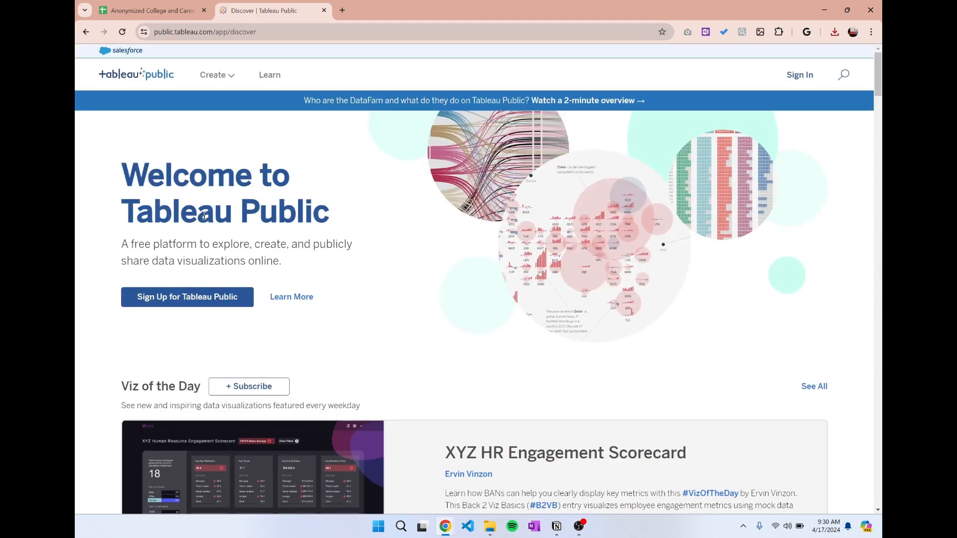
scroll(203, 233, up, 1)
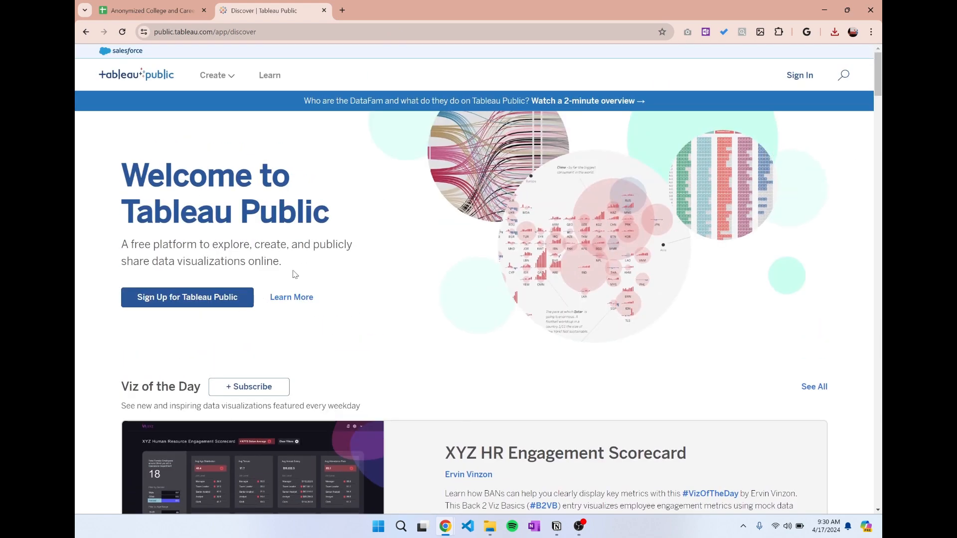
Sign in to Tableau Public with the prefilled credentials and create a new workbook with Web Authoring.
click(800, 76)
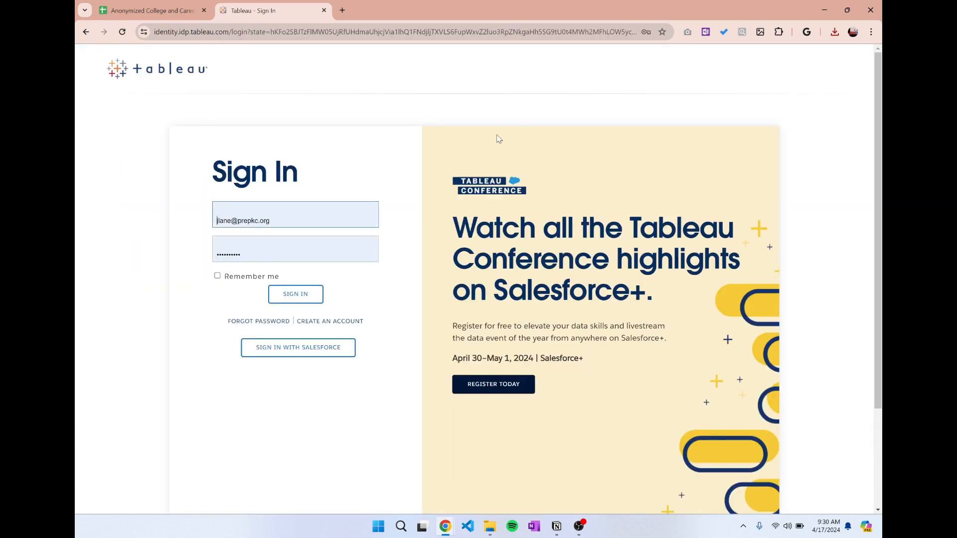
click(290, 302)
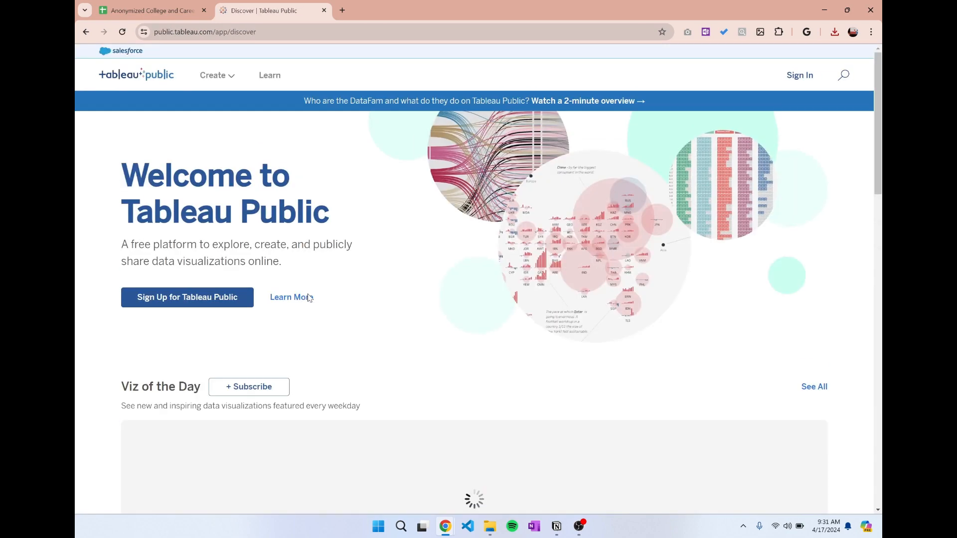
scroll(274, 164, down, 4)
mouse_move(239, 87)
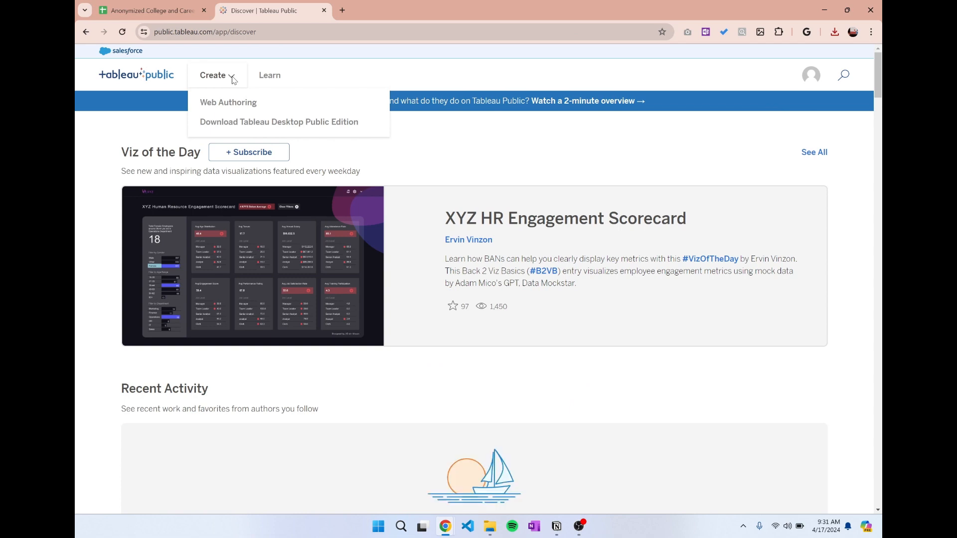
click(234, 108)
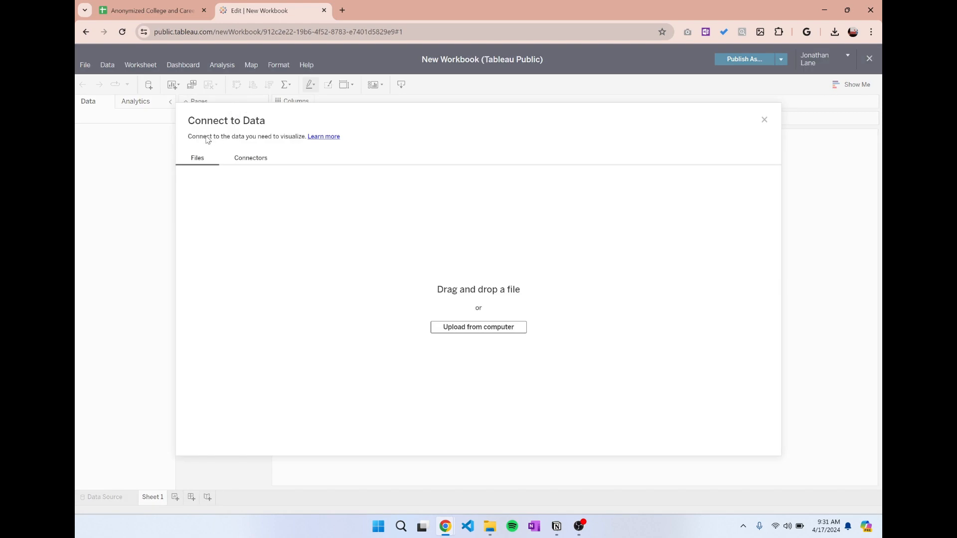
click(235, 164)
click(255, 158)
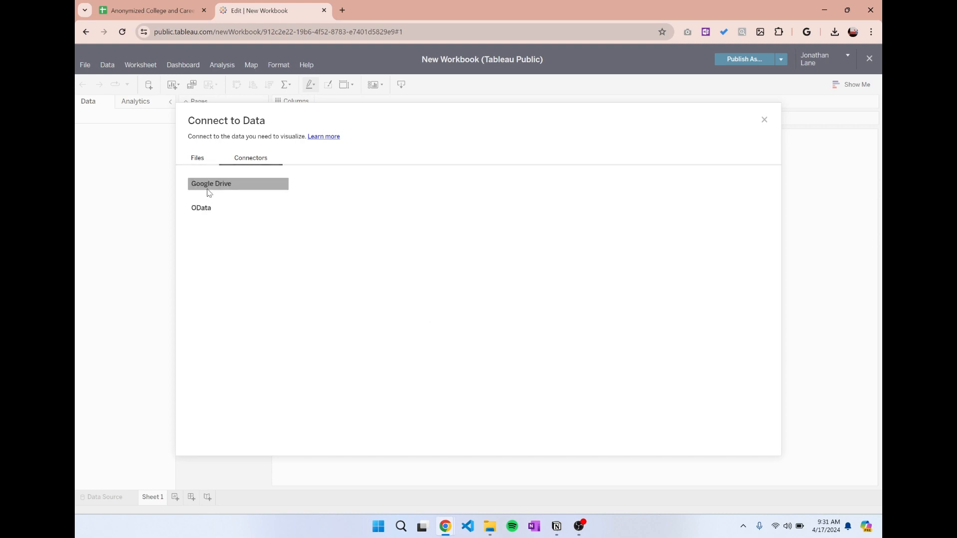
click(208, 157)
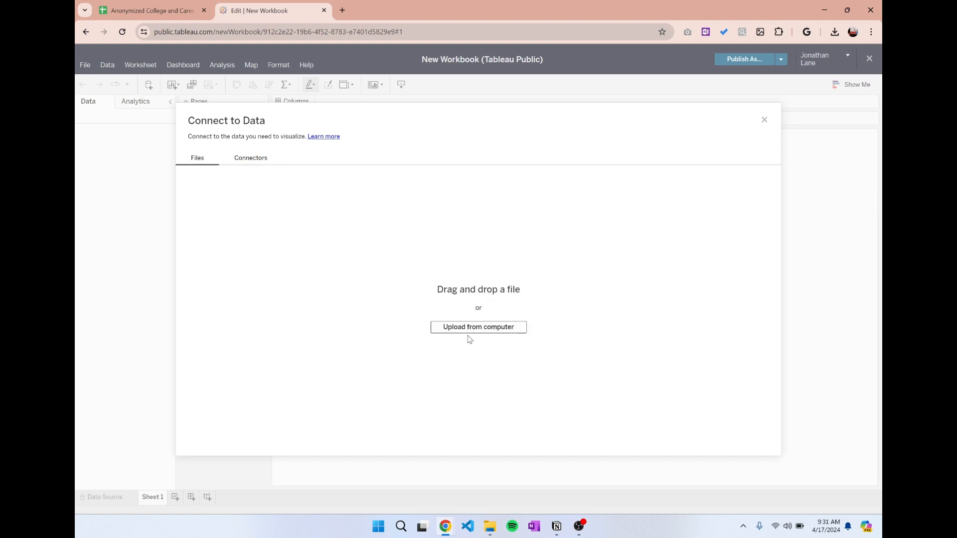
Connect the workbook to the downloaded Anonymized College and Career Experience Data CSV file and load the data preview.
click(835, 32)
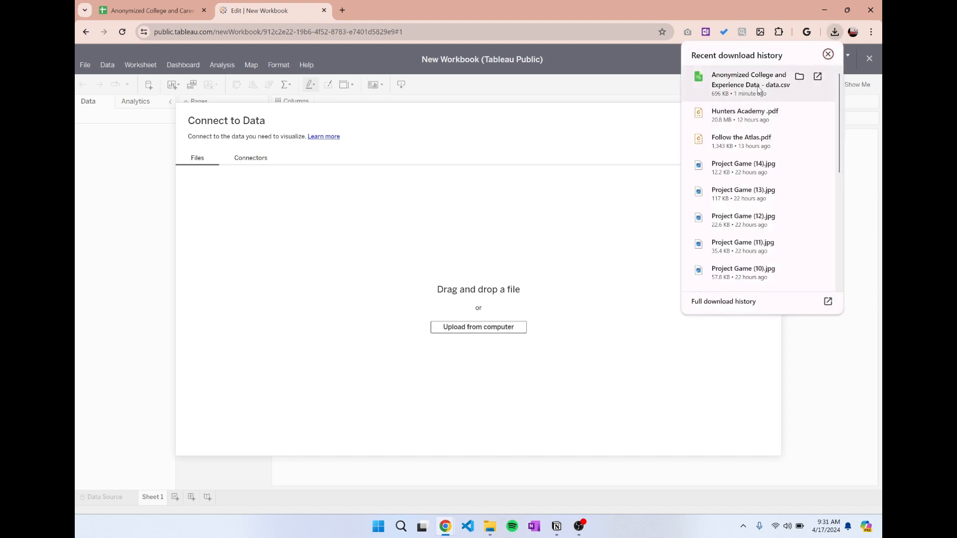
drag(750, 93, 496, 261)
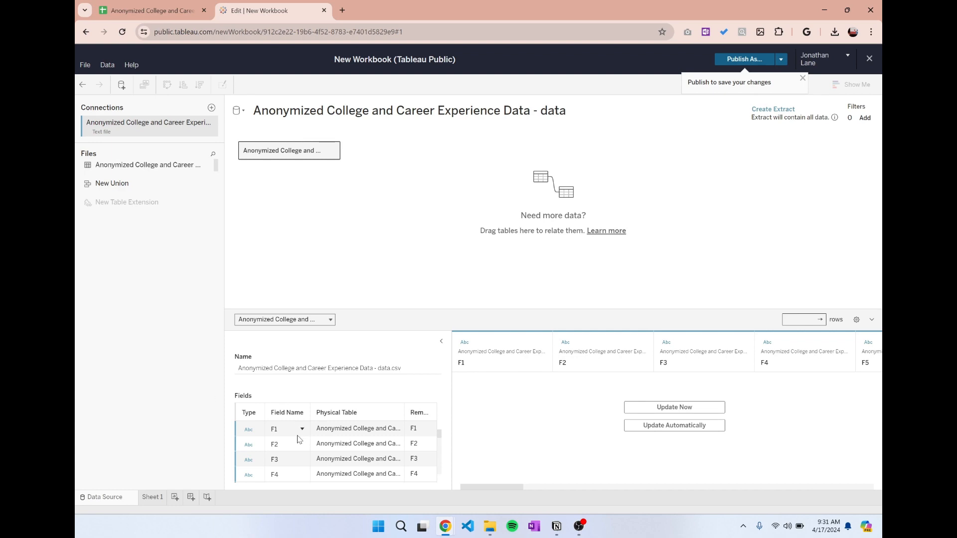
click(663, 407)
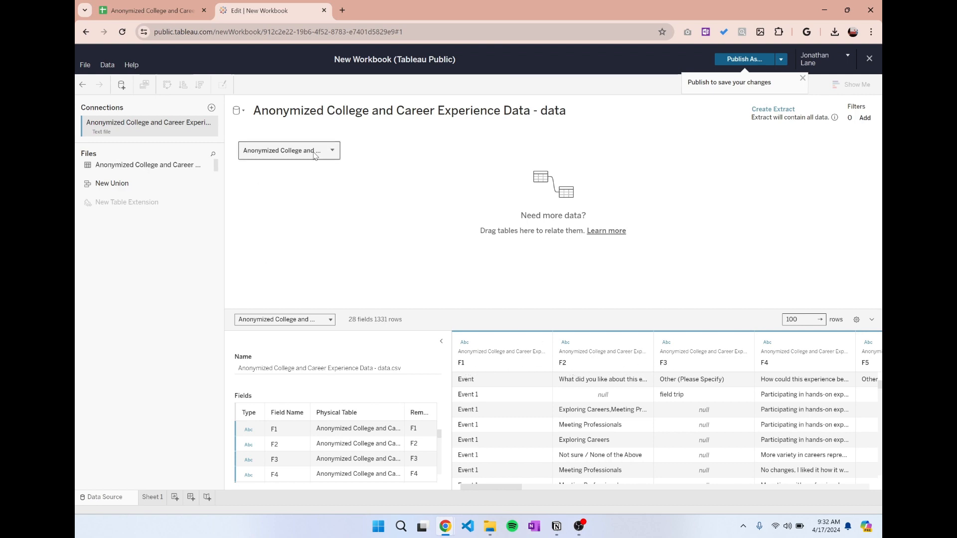
Set the table to take its field names from the first row and refresh the data preview.
click(333, 150)
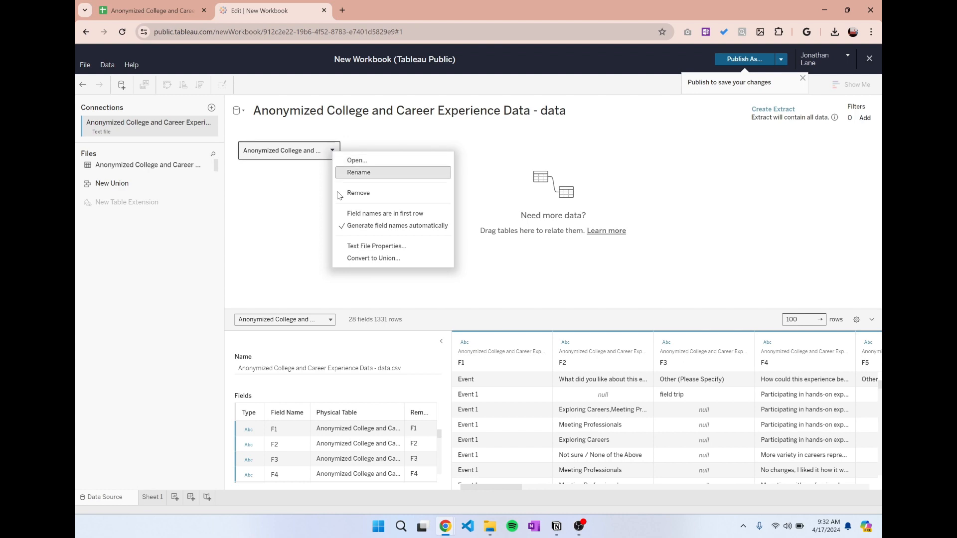
click(375, 214)
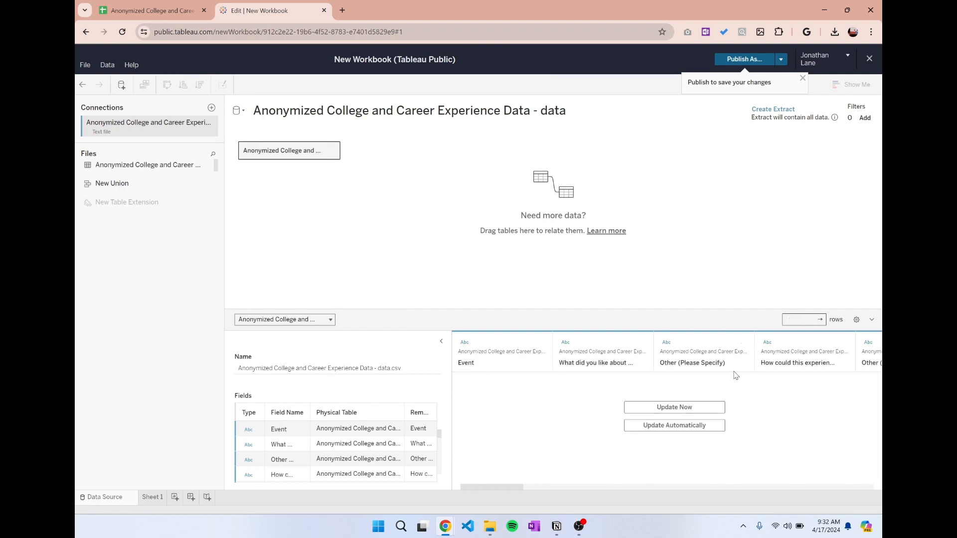
click(673, 410)
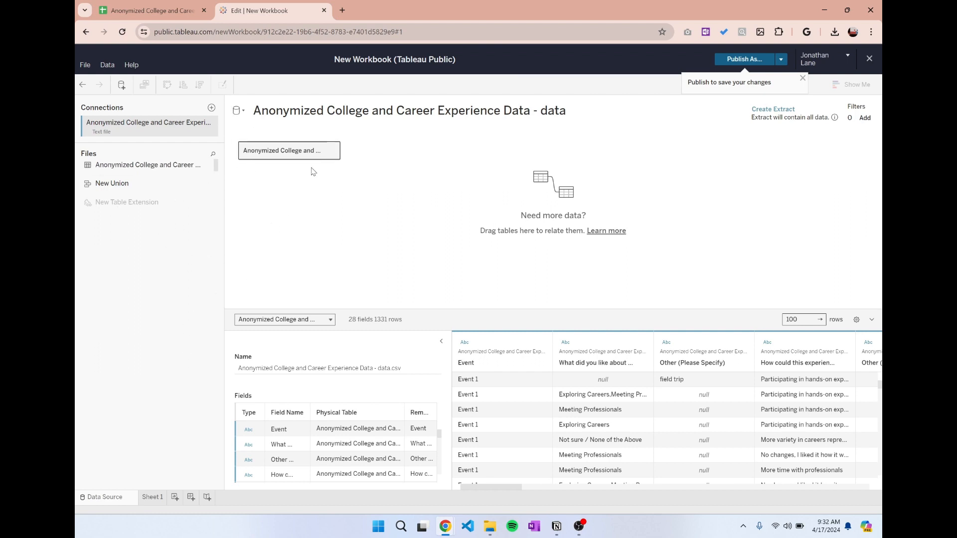
Open Sheet 1 and place the Event field on Columns.
click(149, 497)
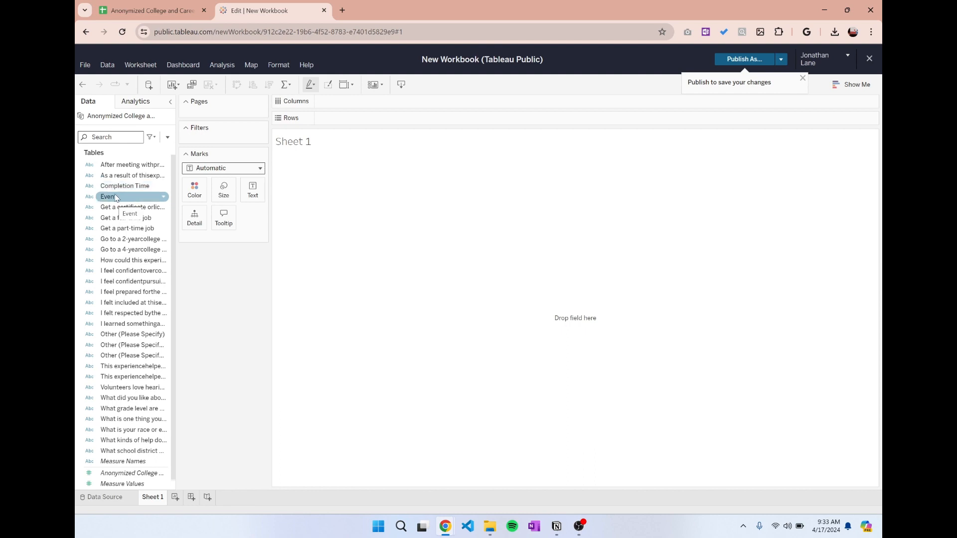
drag(115, 198, 324, 102)
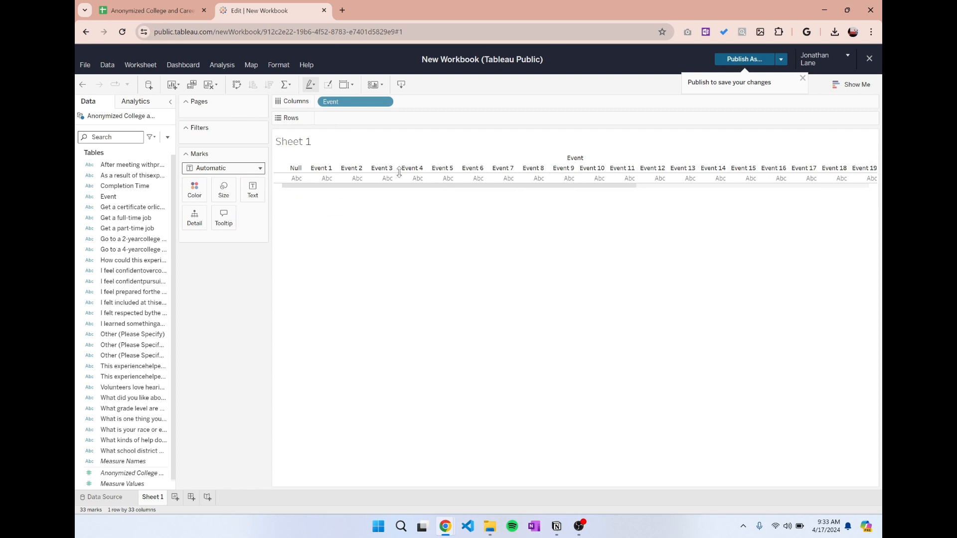
drag(556, 184, 208, 181)
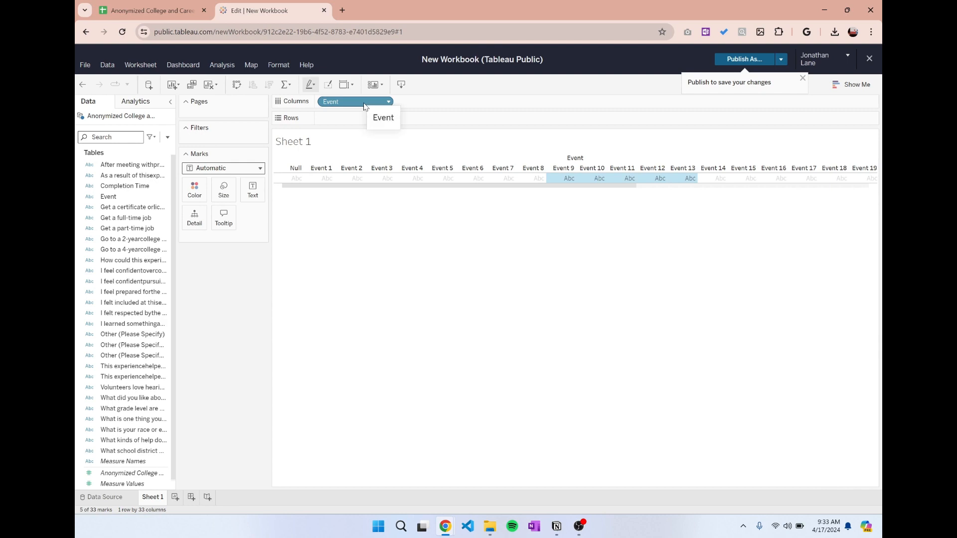
drag(347, 116, 349, 105)
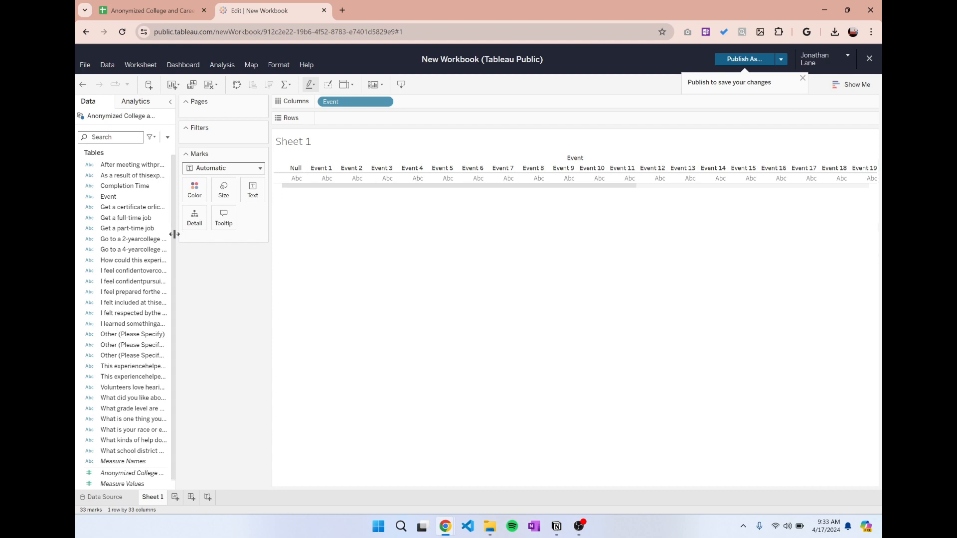
Widen the list of data fields and place the "I feel prepared for the future" field on Rows.
drag(173, 238, 215, 237)
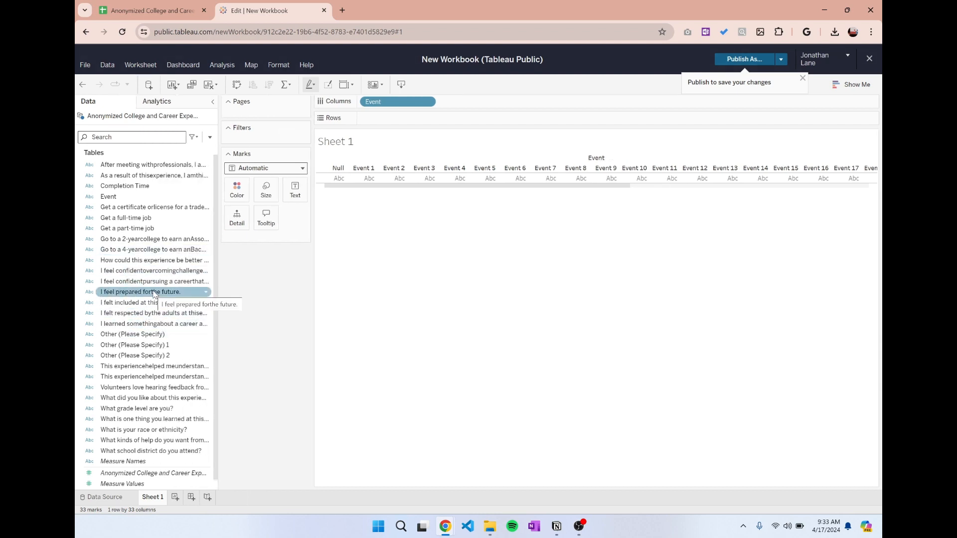
click(143, 295)
drag(138, 294, 404, 116)
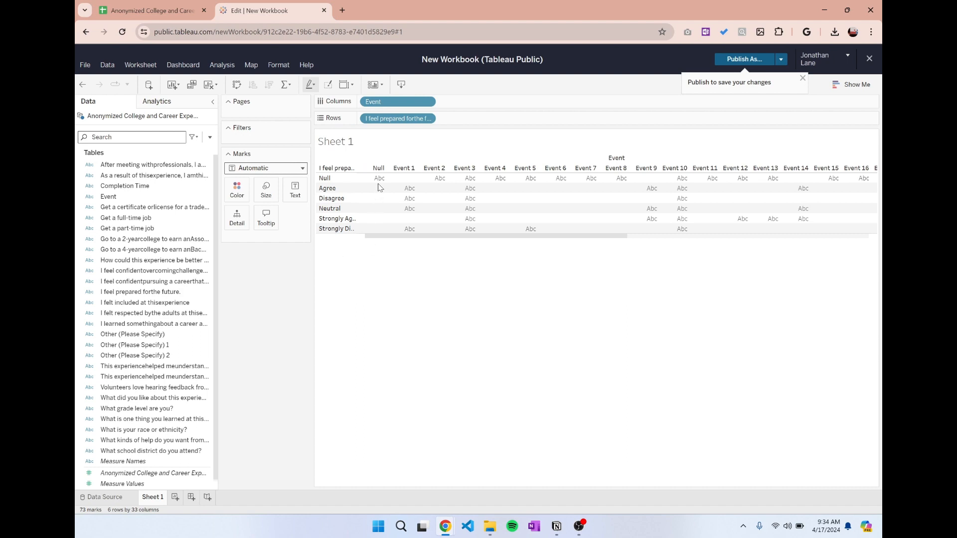
mouse_move(411, 191)
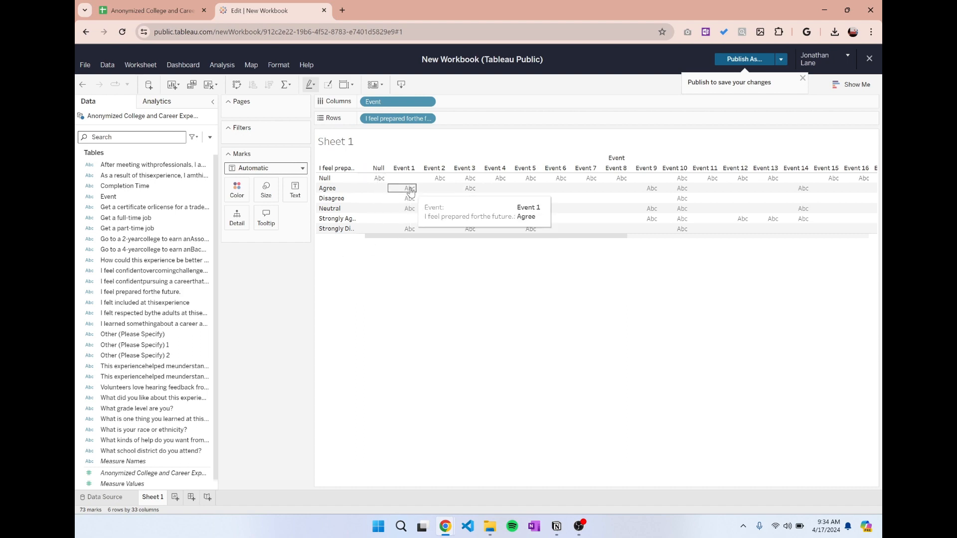
mouse_move(463, 197)
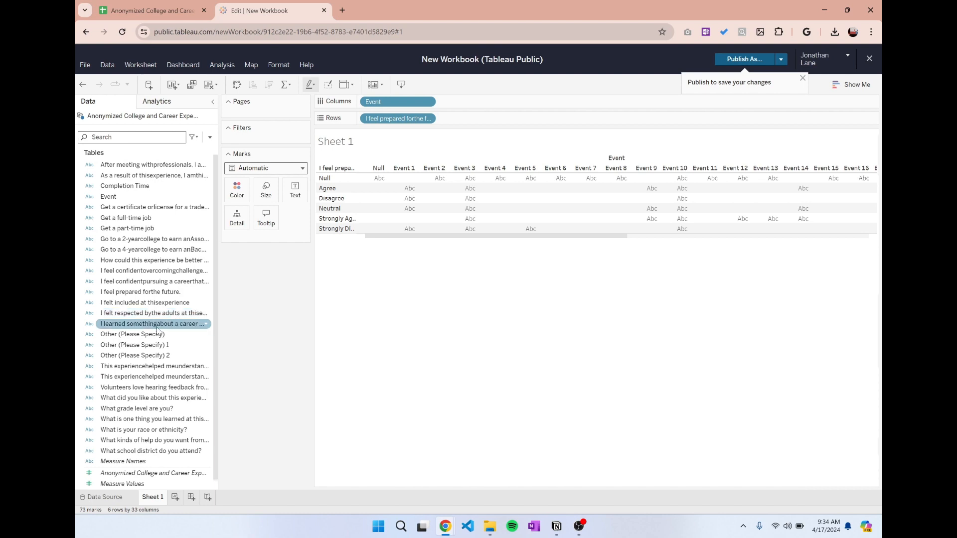
Add "I feel prepared for the future" as the text mark and set its measure to Count.
drag(142, 294, 294, 193)
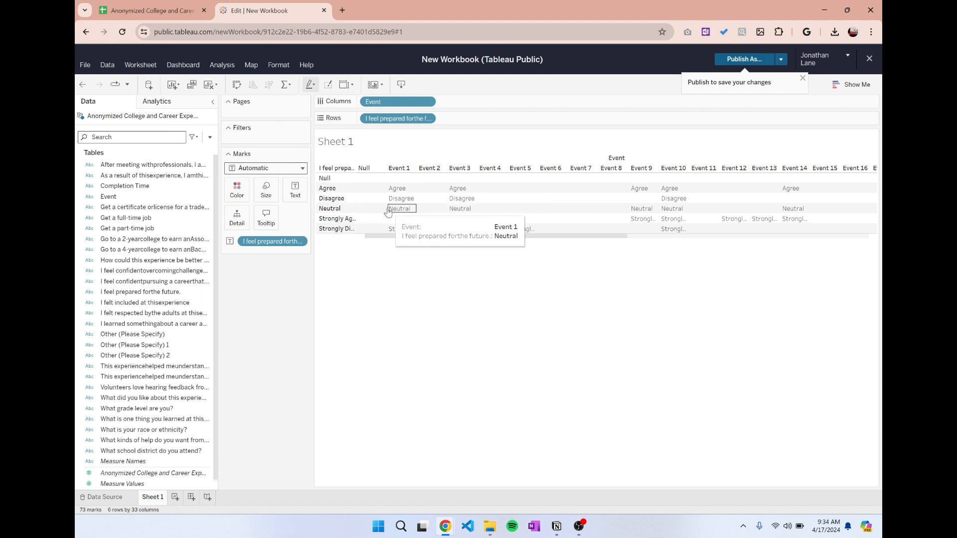
click(304, 242)
mouse_move(294, 392)
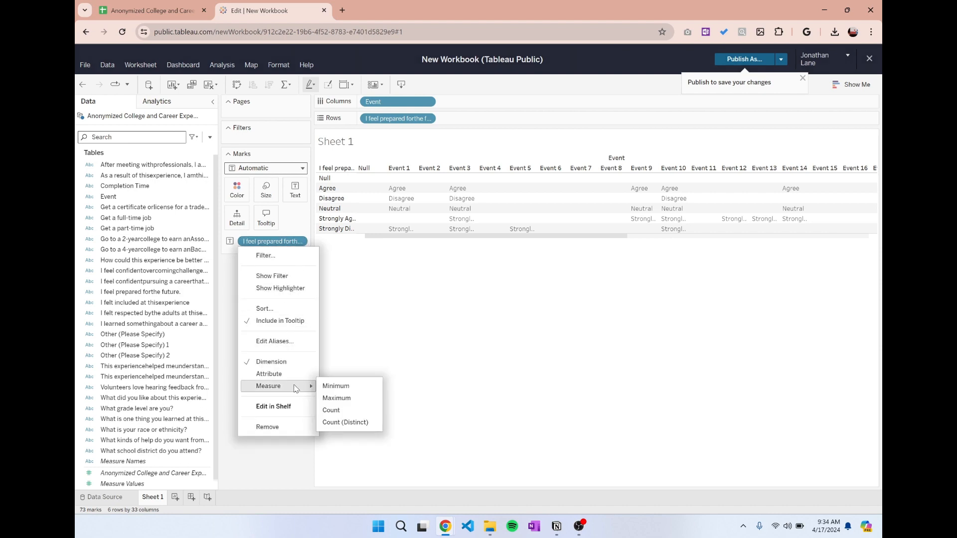
click(347, 412)
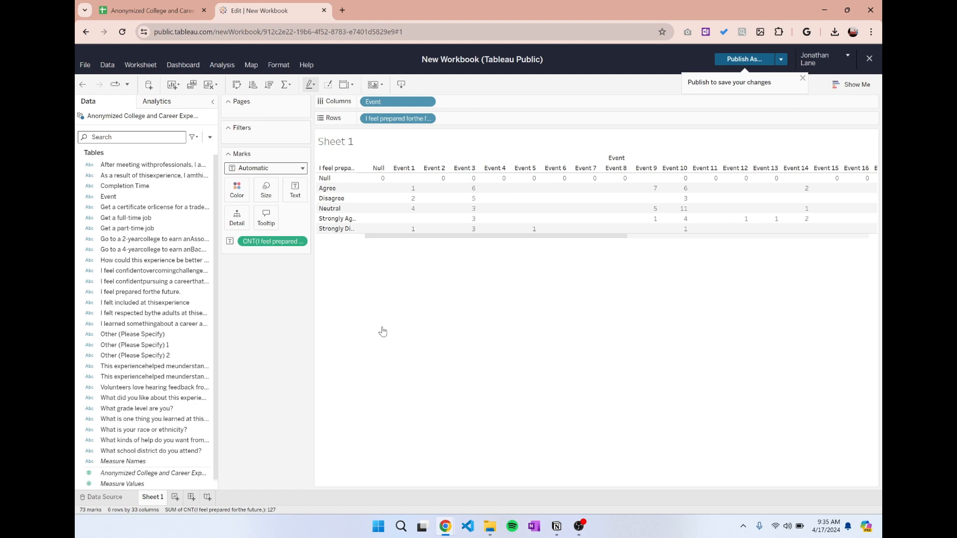
mouse_move(411, 211)
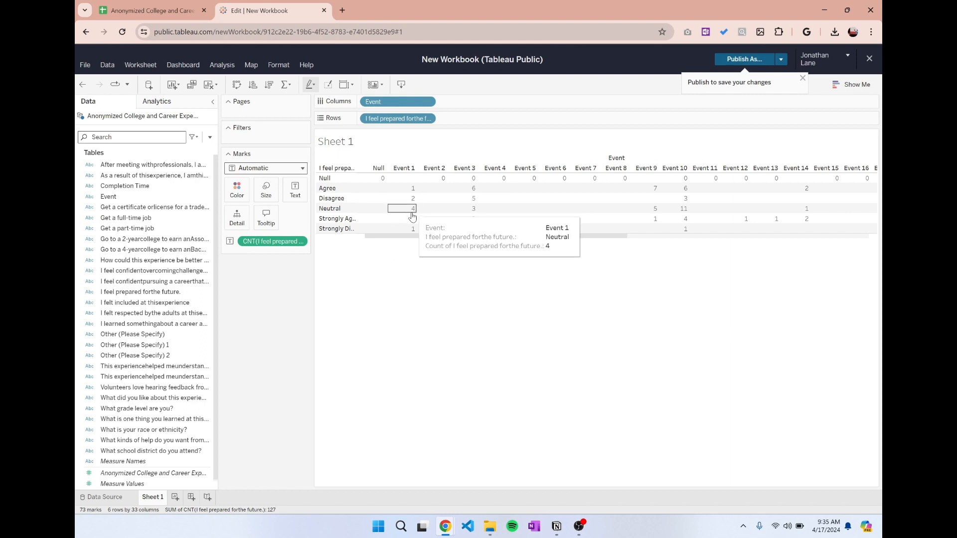
drag(431, 243, 395, 253)
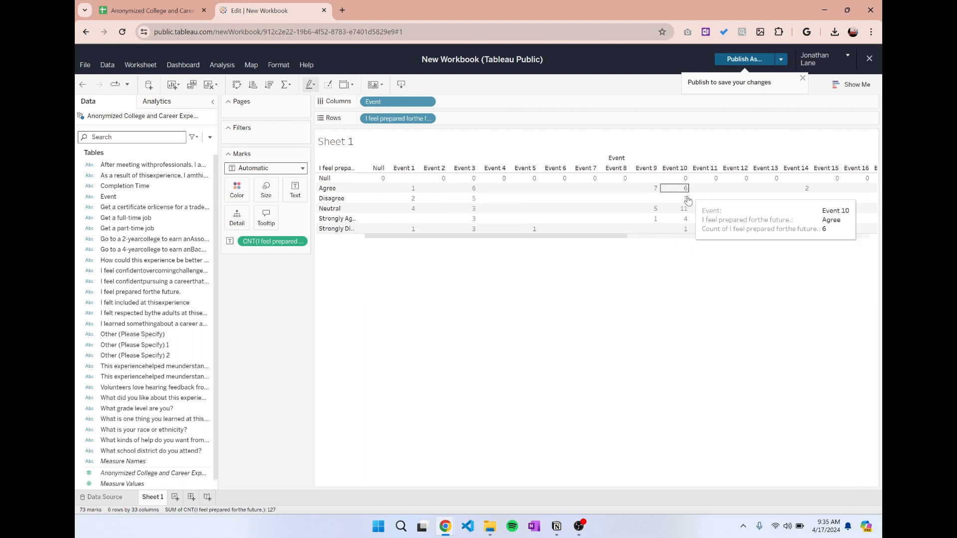
drag(592, 237, 492, 256)
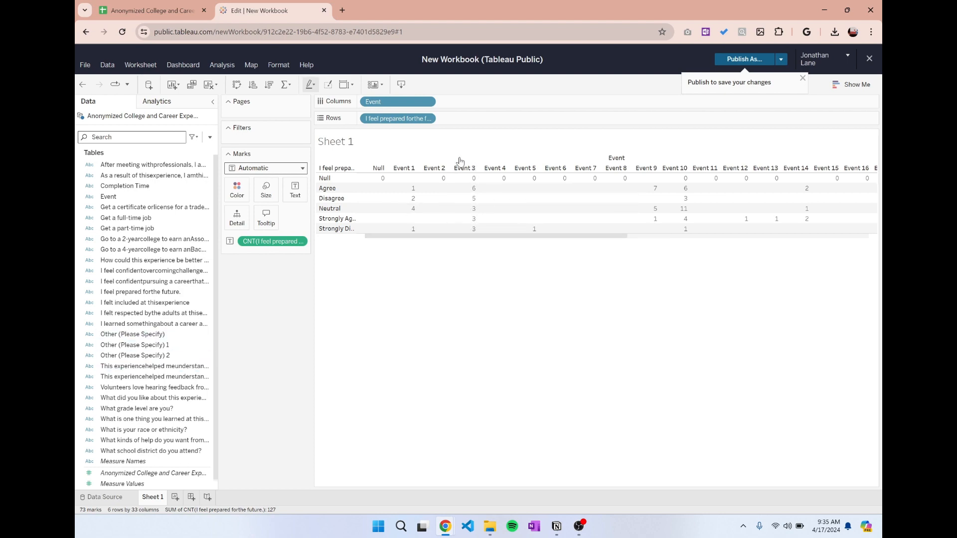
drag(482, 236, 405, 237)
Use Show Me to turn the count table into a horizontal bars chart.
click(859, 86)
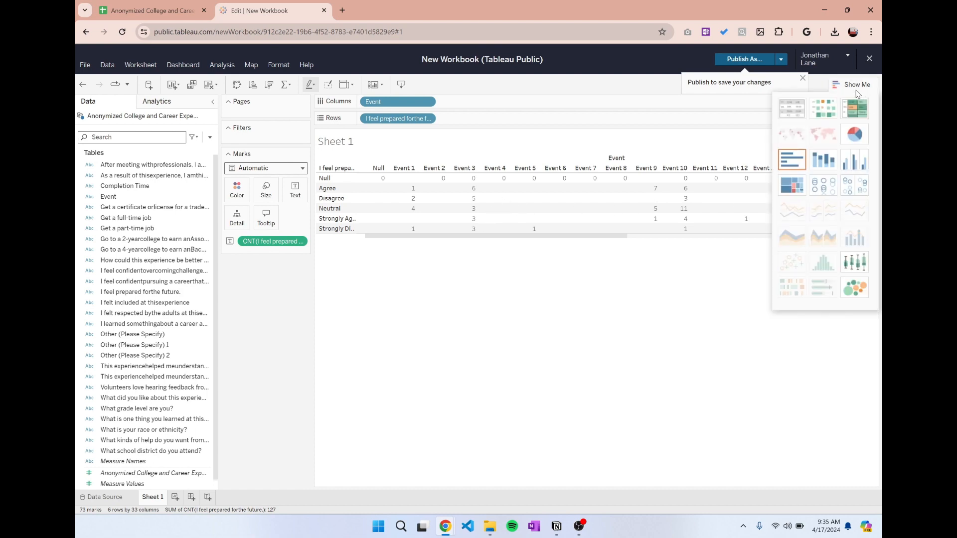
click(857, 92)
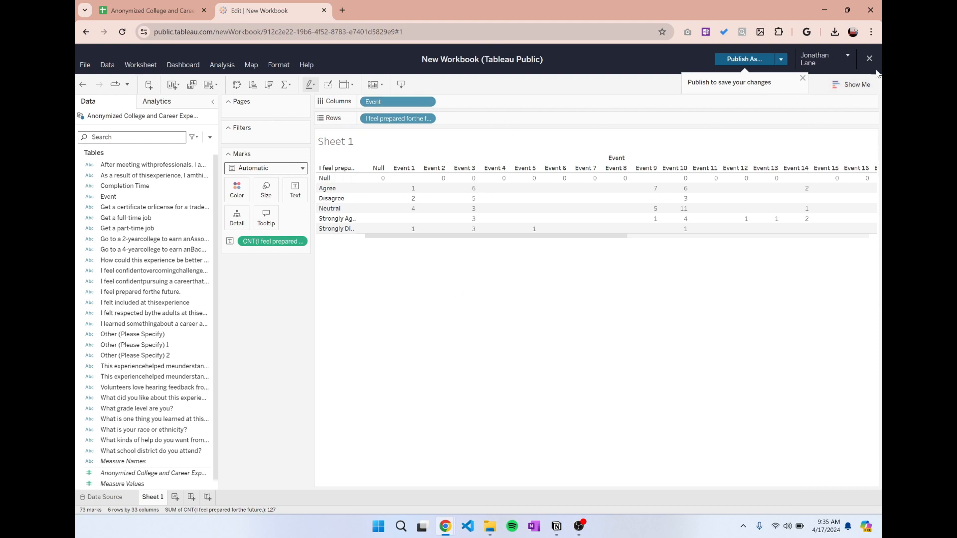
click(853, 85)
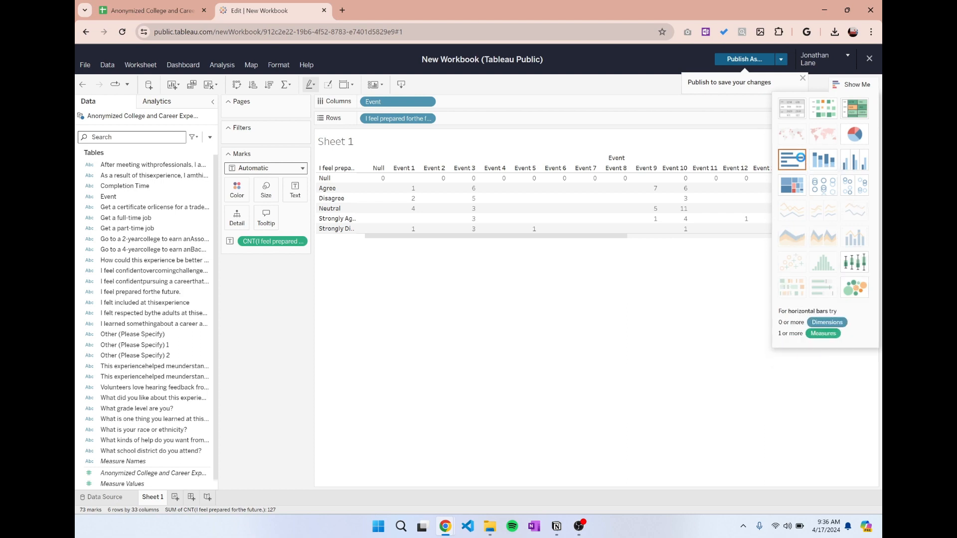
click(792, 159)
Examine the horizontal bars to compare the response counts of each event within every answer group.
scroll(531, 254, down, 5)
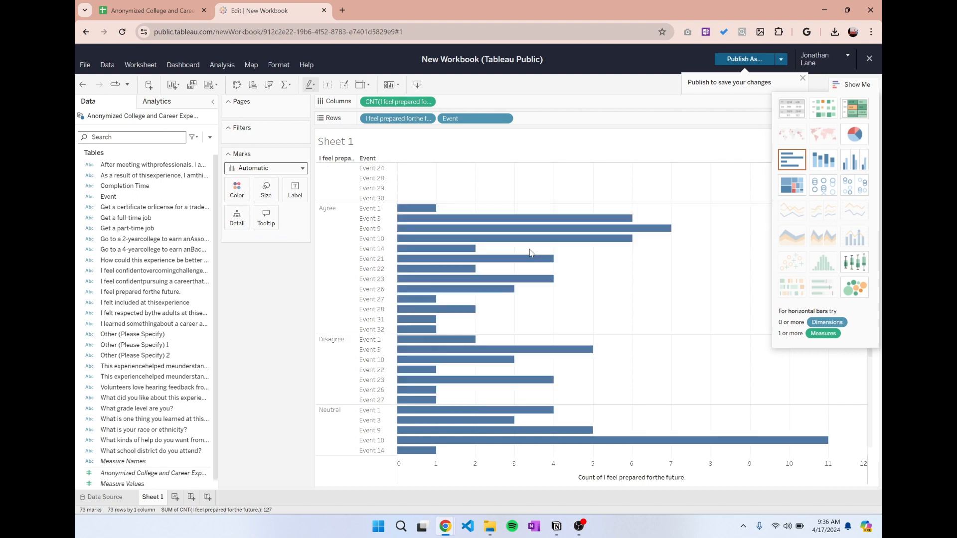
scroll(587, 241, up, 4)
scroll(567, 214, down, 9)
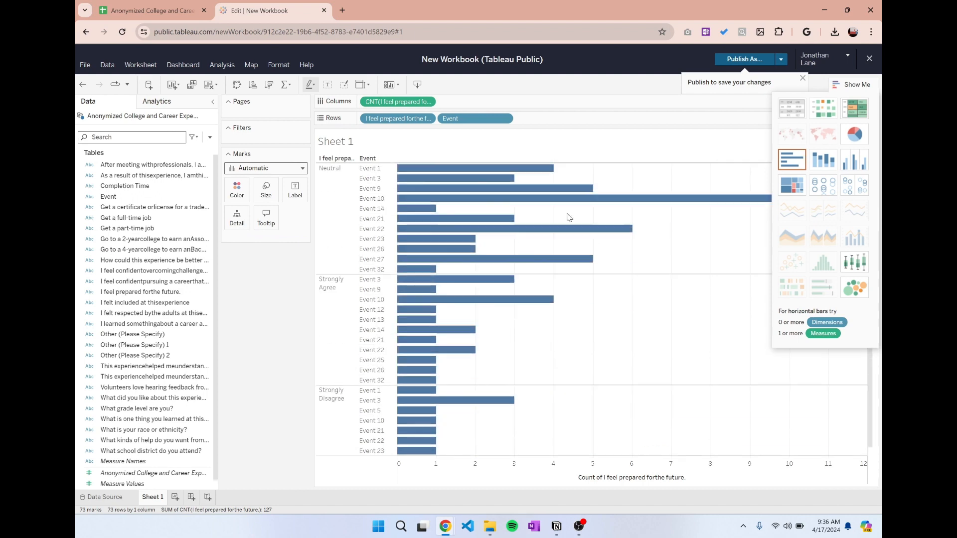
scroll(567, 214, up, 7)
scroll(569, 217, up, 3)
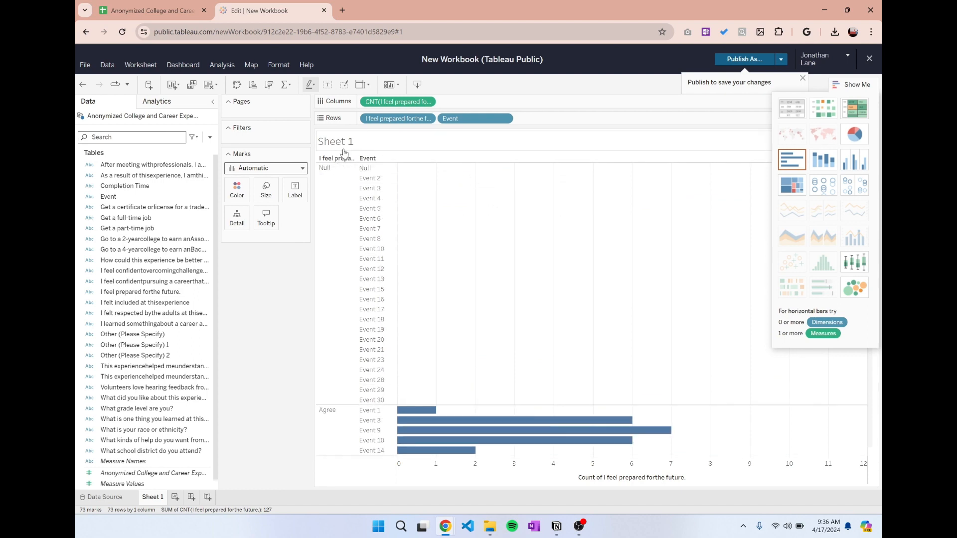
scroll(339, 230, down, 5)
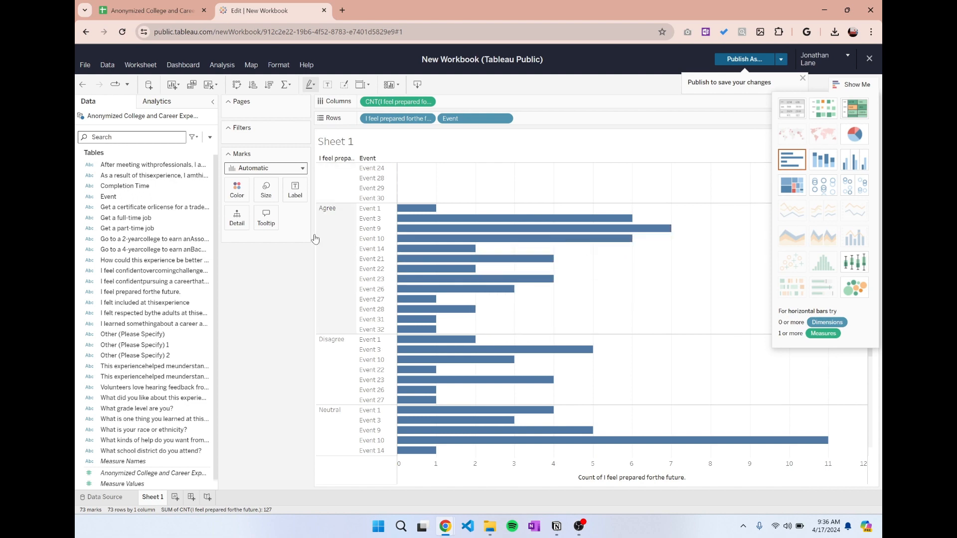
scroll(495, 239, down, 5)
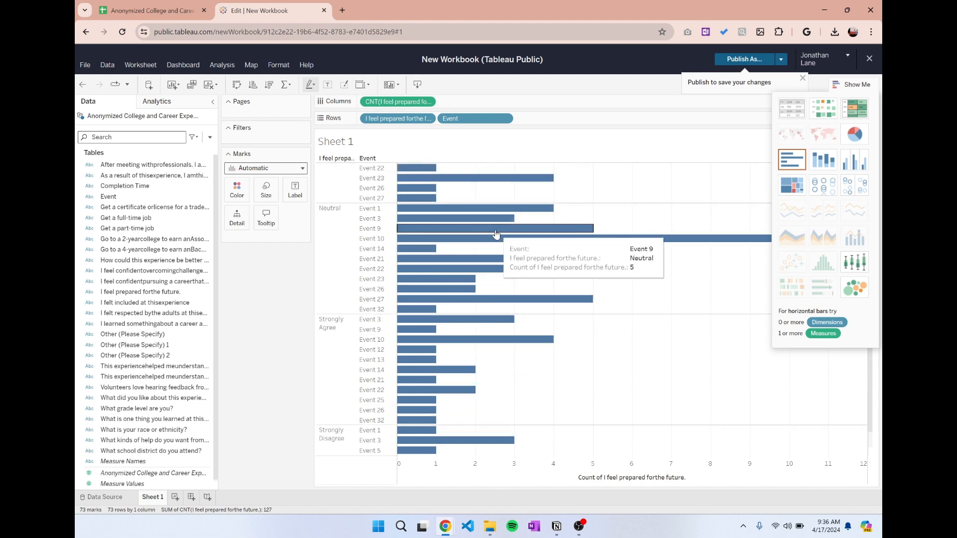
scroll(450, 307, up, 5)
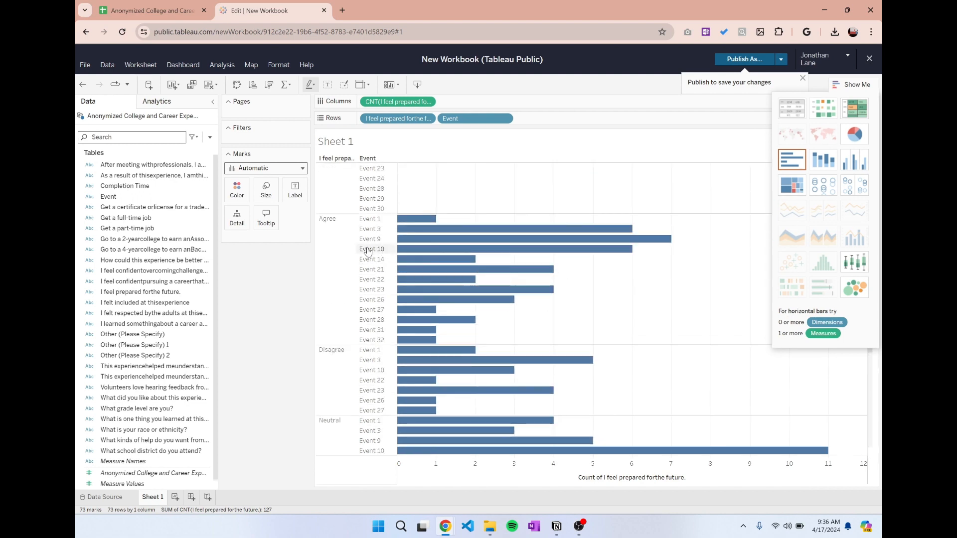
scroll(530, 293, down, 2)
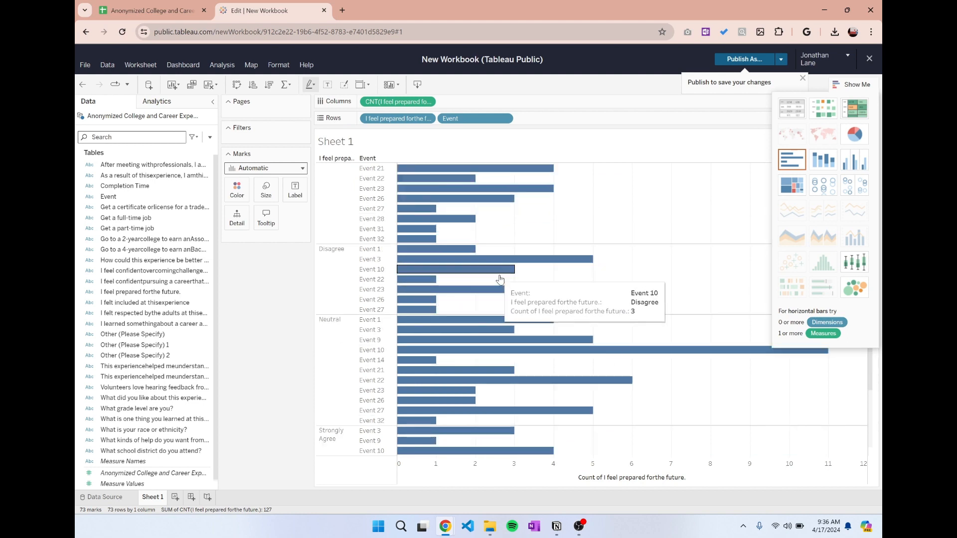
scroll(500, 256, up, 3)
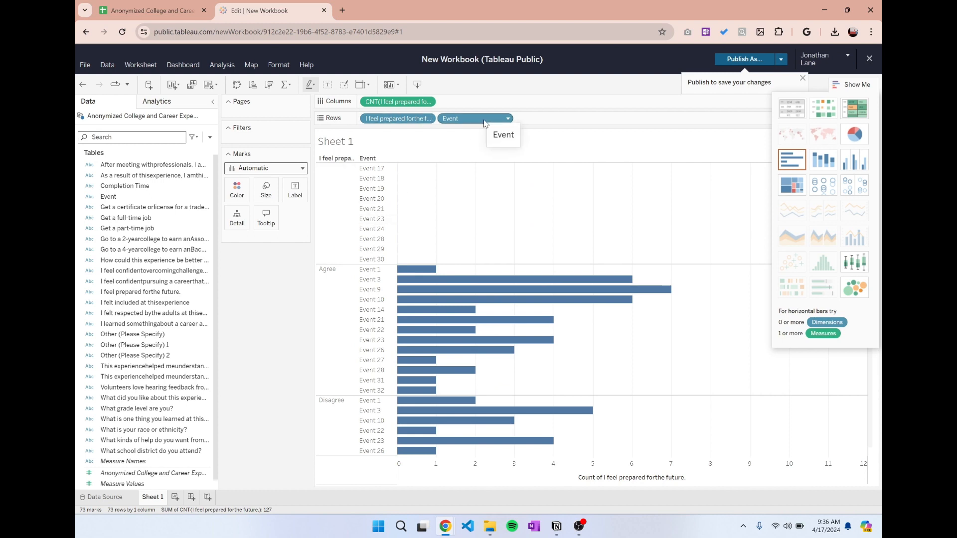
Place Event before "I feel prepared for the future" on Rows and review the answers grouped by event.
drag(484, 123, 367, 125)
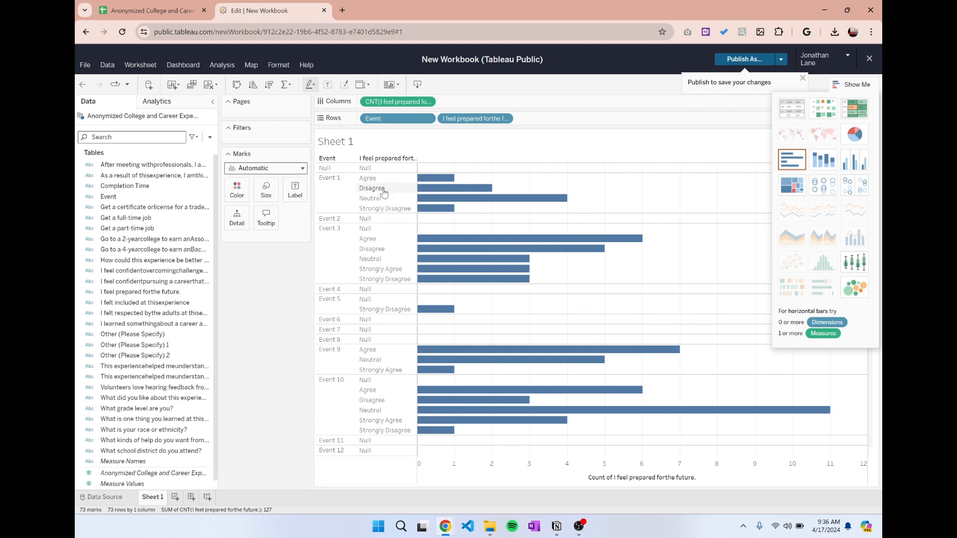
mouse_move(424, 201)
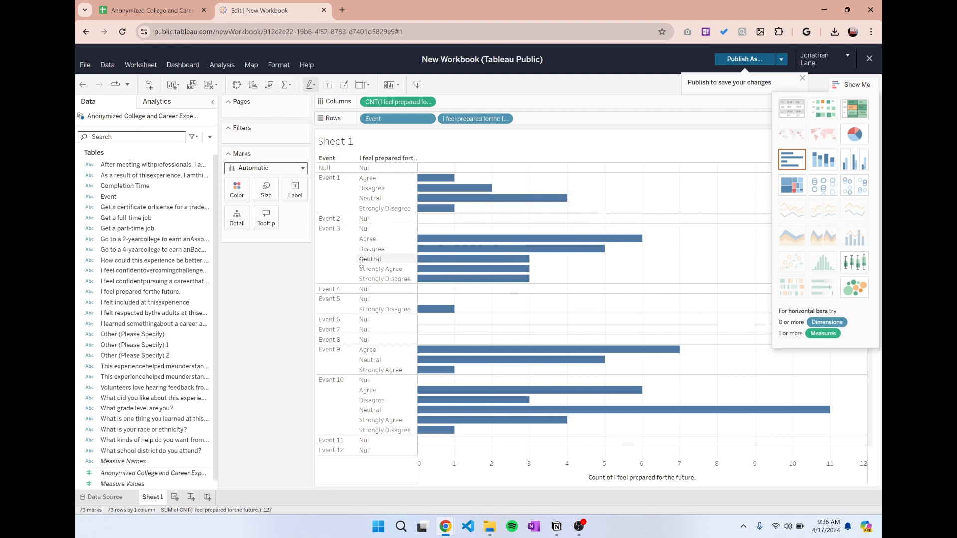
mouse_move(466, 288)
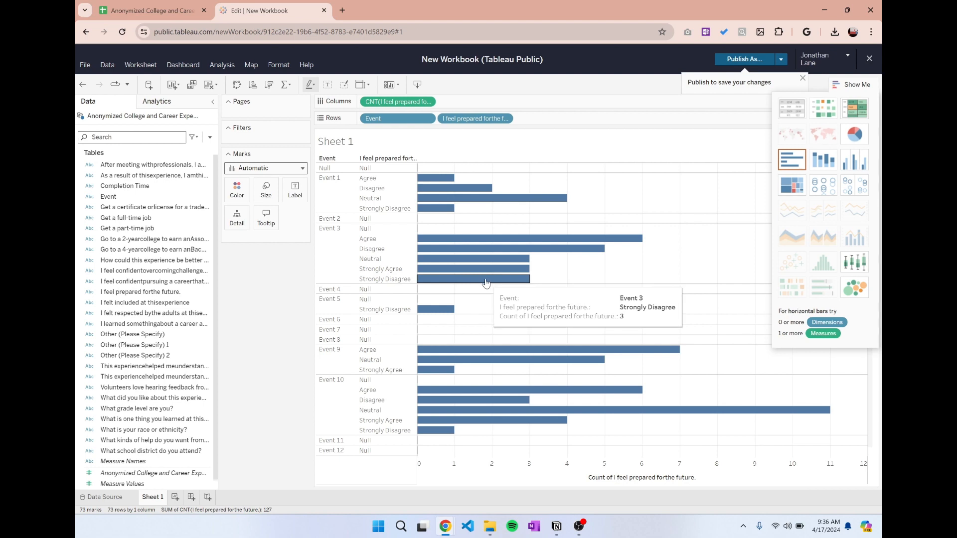
scroll(486, 283, down, 10)
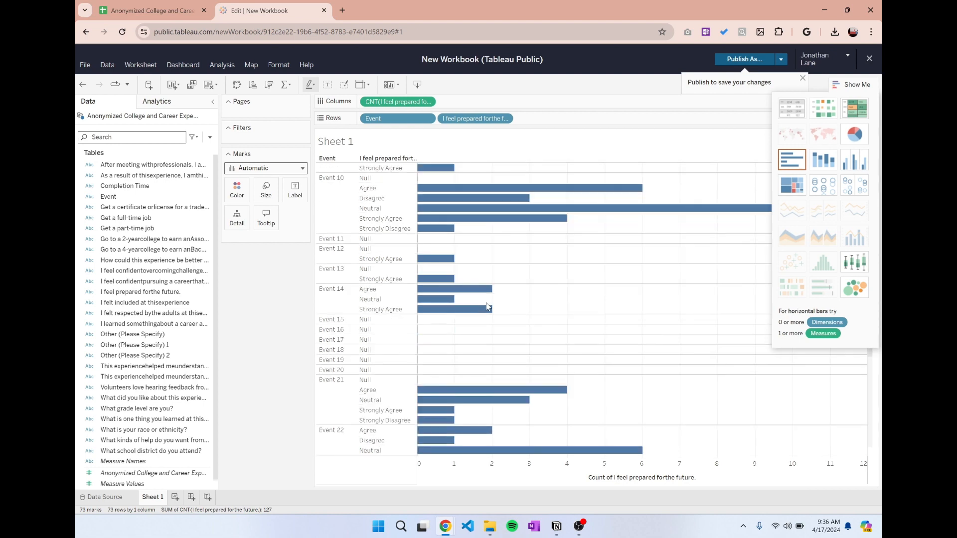
scroll(487, 300, up, 10)
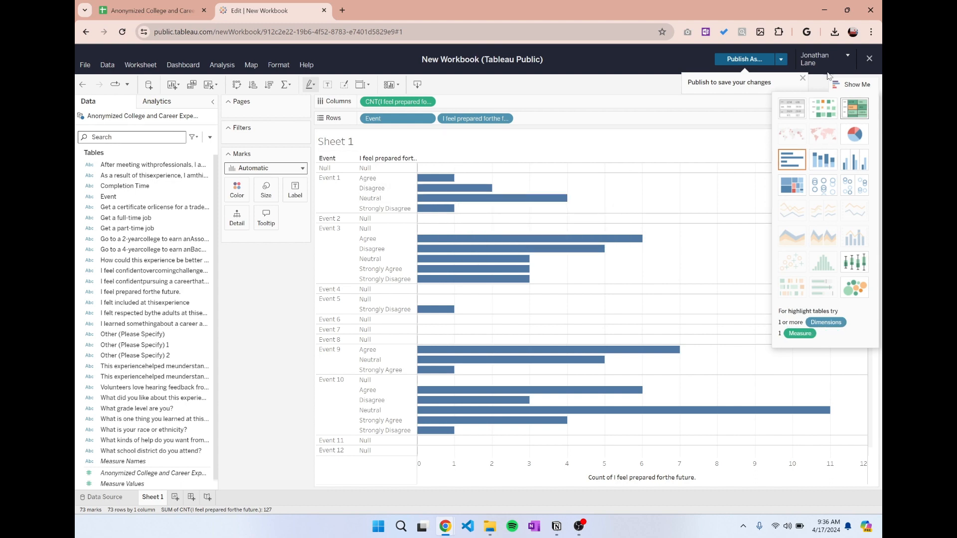
Turn the chart into horizontal stacked bars and sort the events in descending order of response count.
click(815, 159)
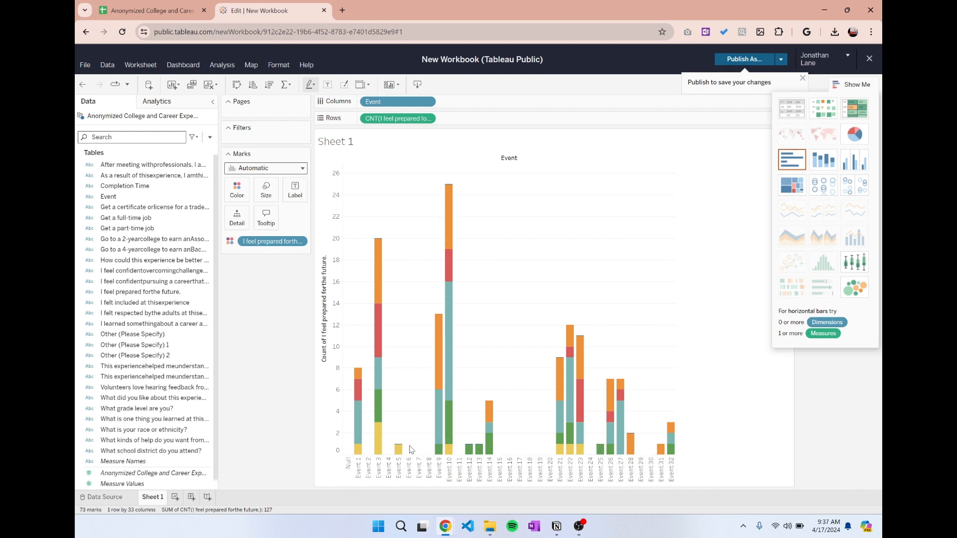
click(241, 86)
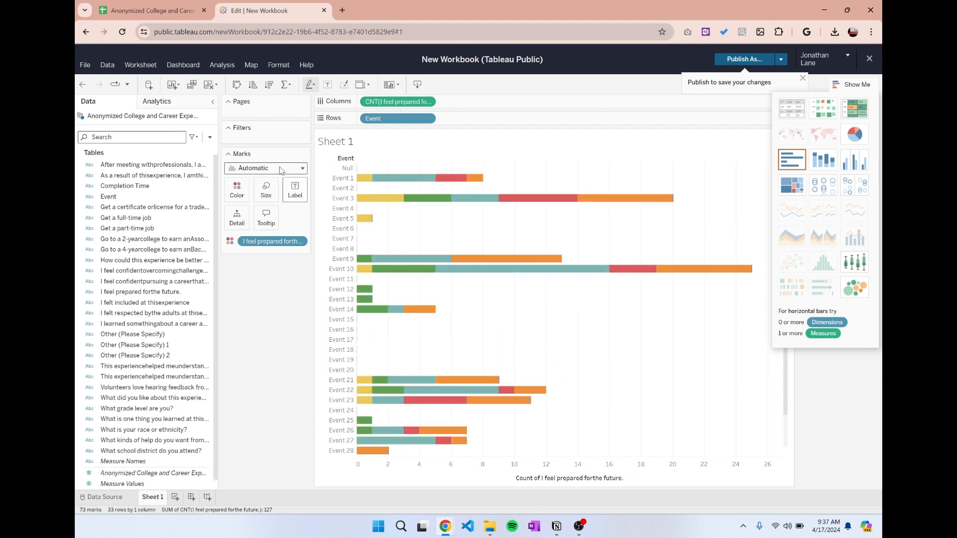
click(270, 85)
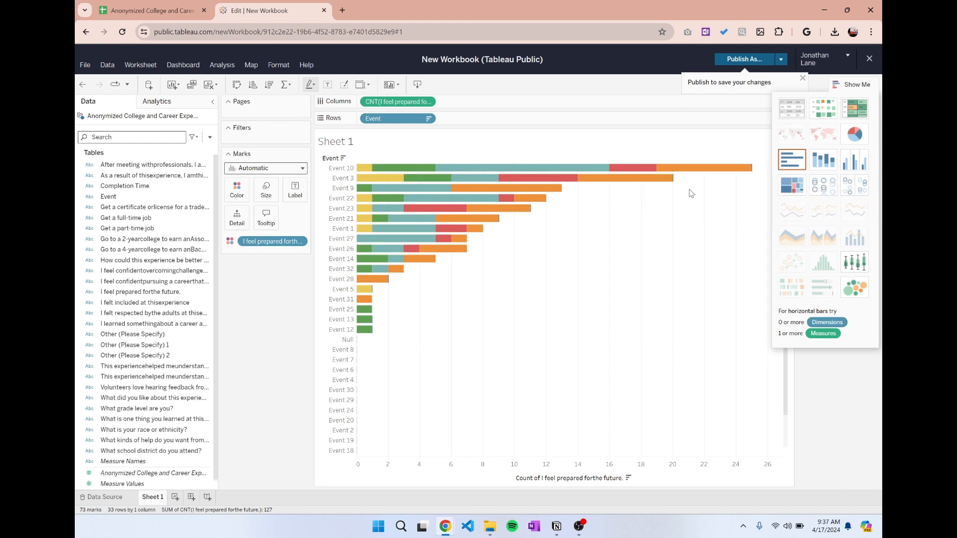
click(865, 88)
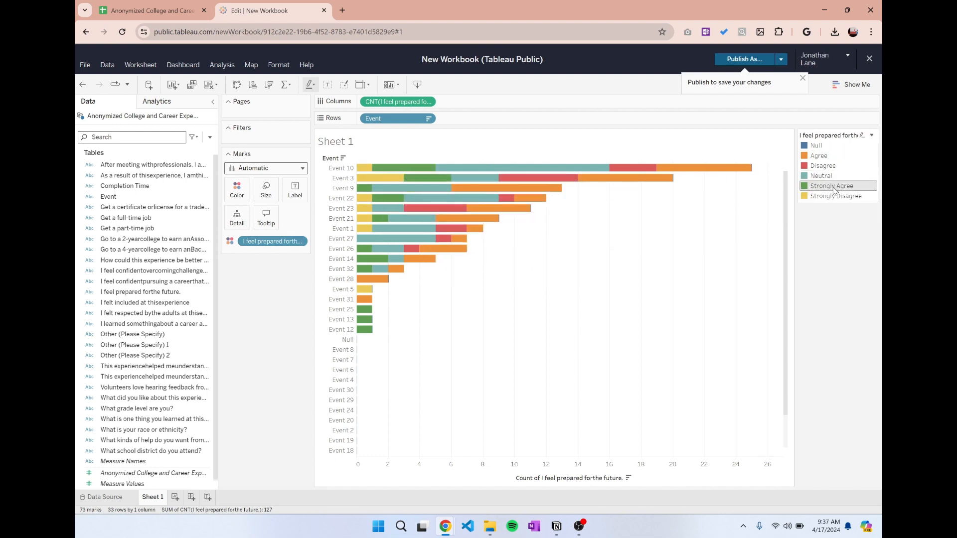
Reorder the color legend below Null as Strongly Agree, Agree, Neutral, Disagree, Strongly Disagree and inspect the Event 10 and Event 3 bars.
drag(830, 188, 829, 152)
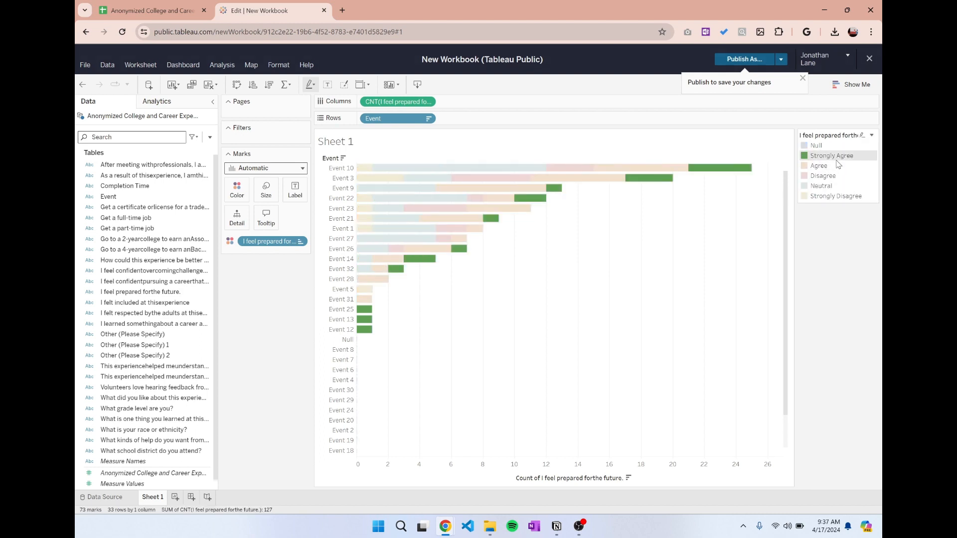
click(830, 185)
drag(830, 181, 830, 177)
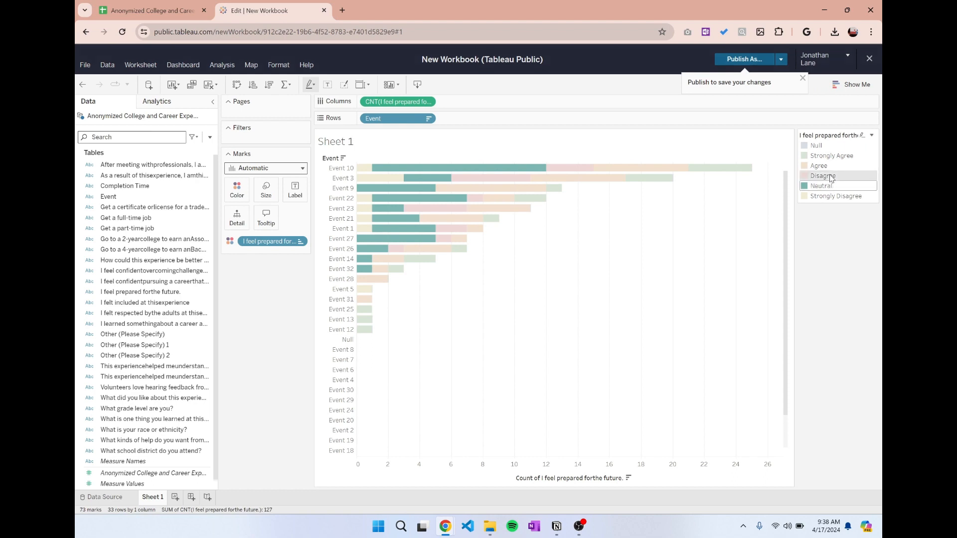
click(669, 221)
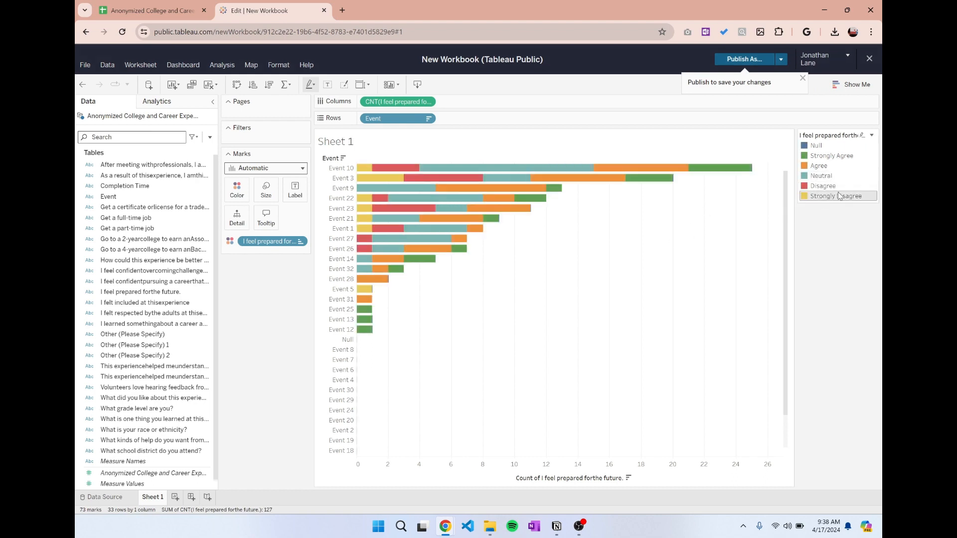
mouse_move(718, 170)
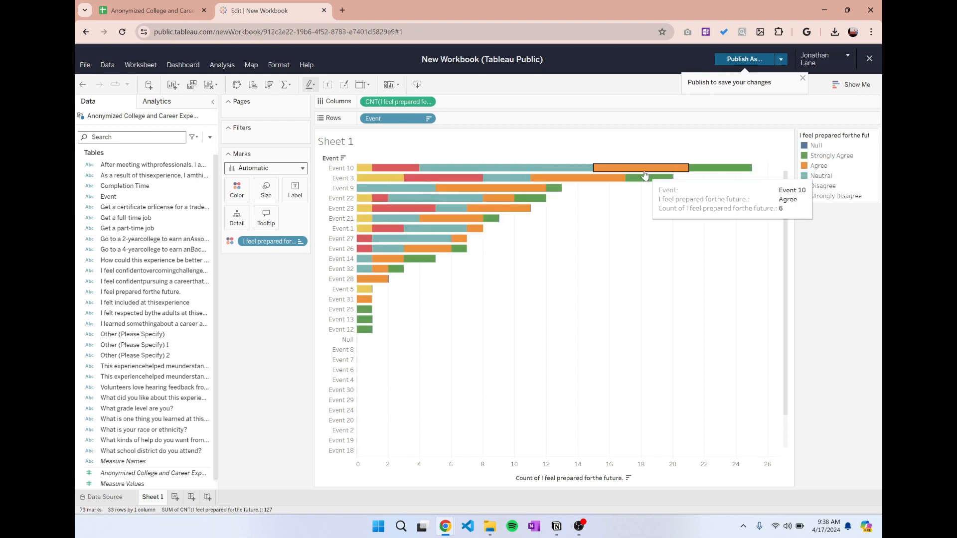
mouse_move(631, 174)
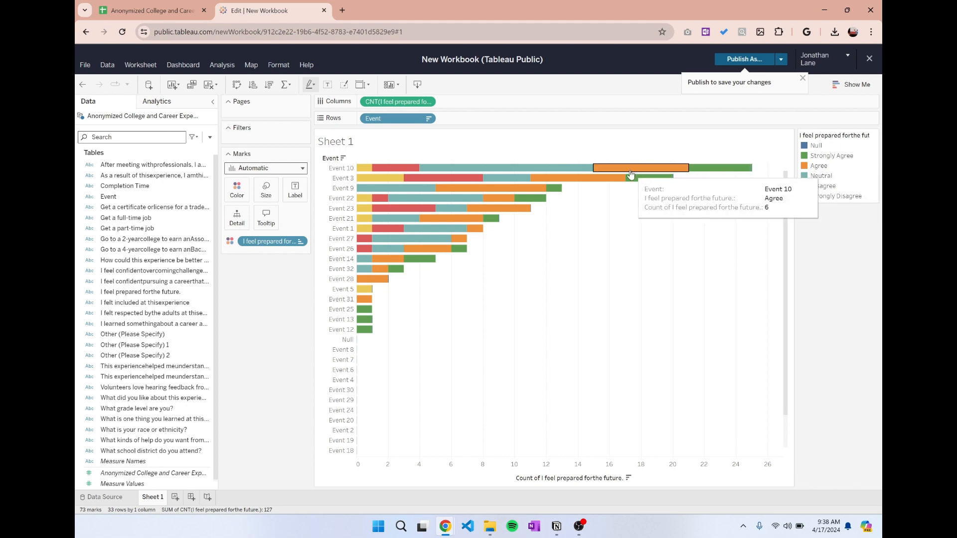
mouse_move(374, 174)
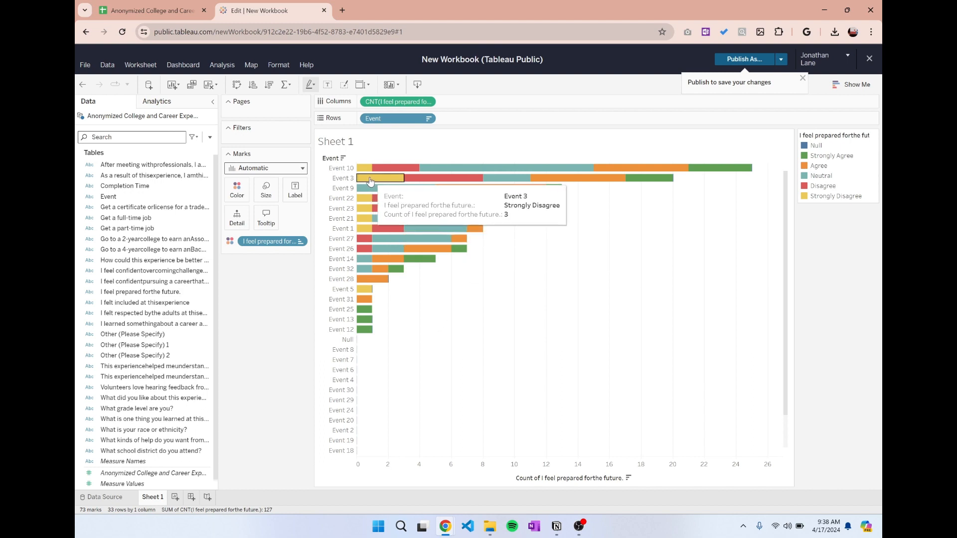
mouse_move(460, 183)
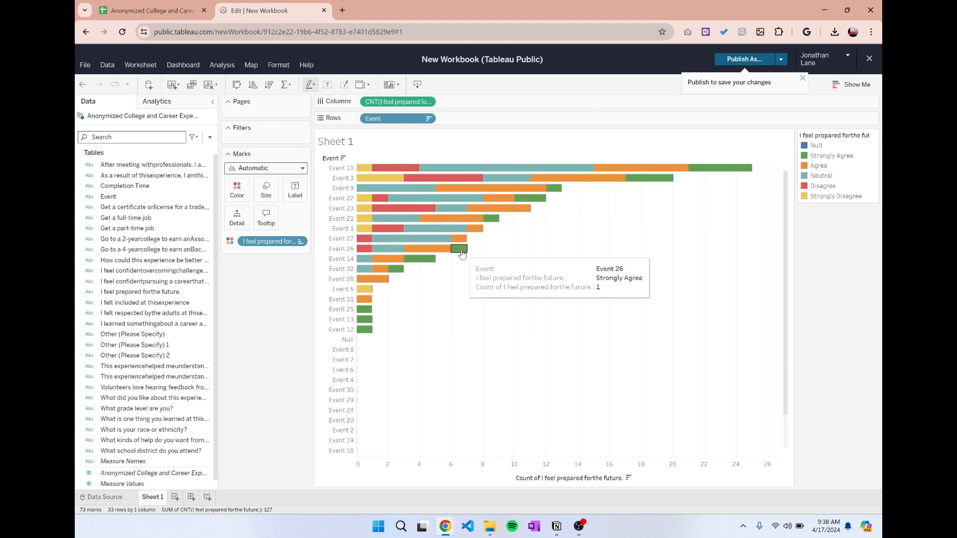
Exclude the Null answers from the stacked bar chart through the color legend.
right_click(817, 149)
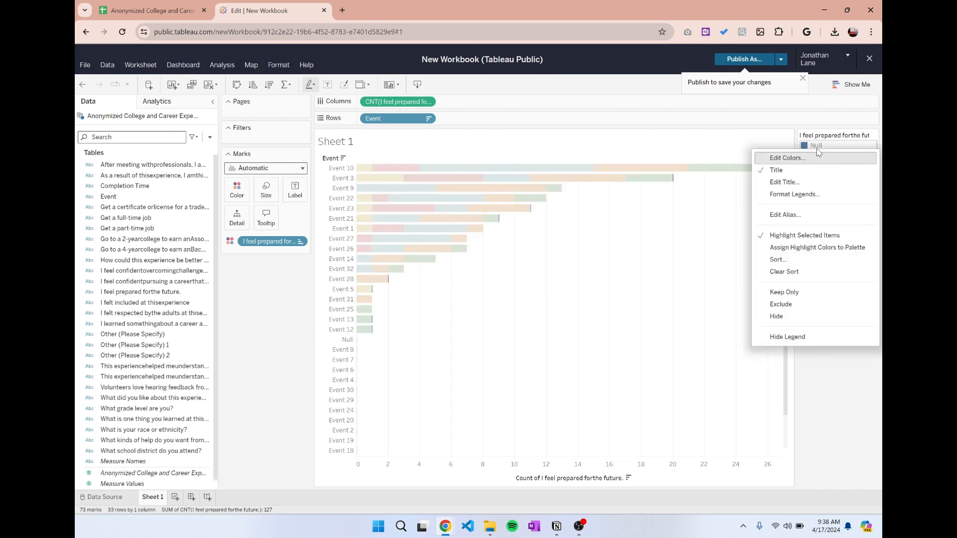
click(806, 306)
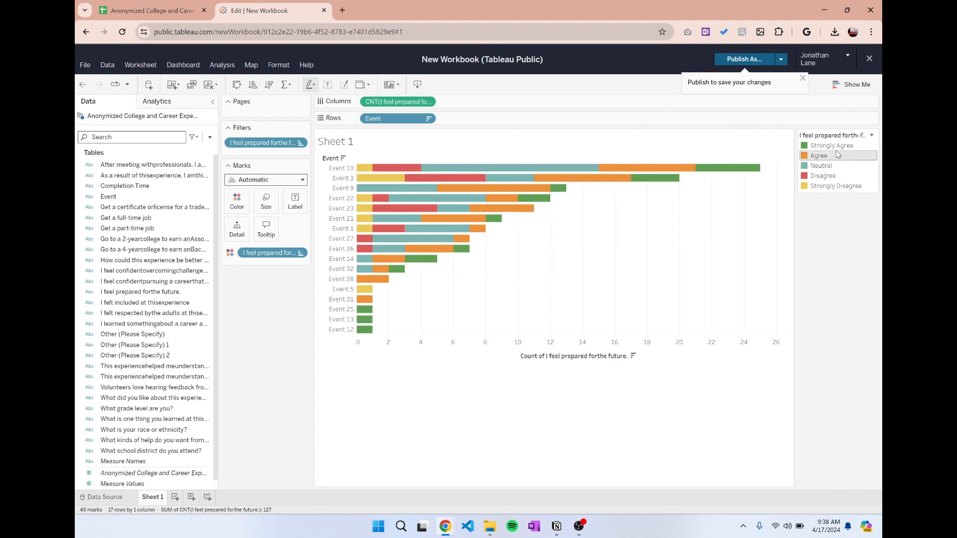
right_click(816, 147)
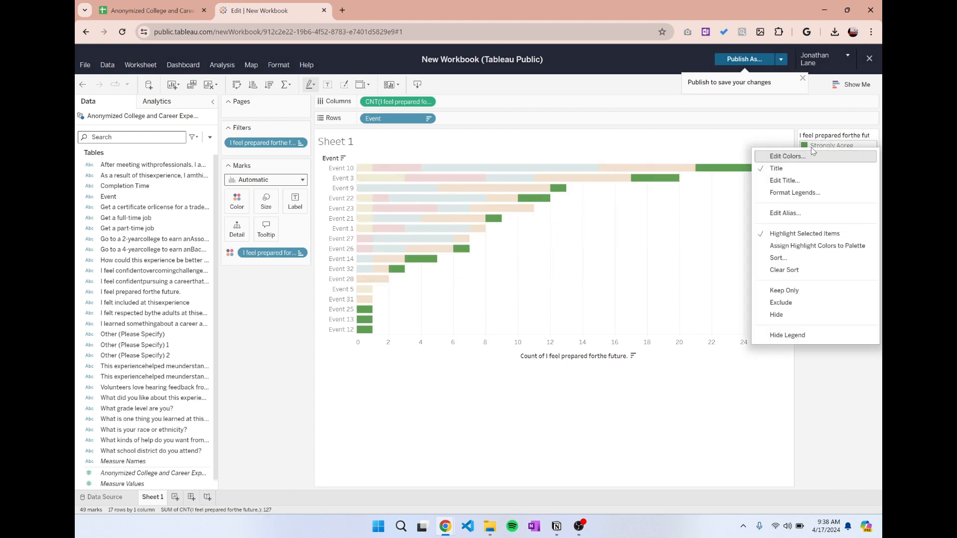
click(808, 193)
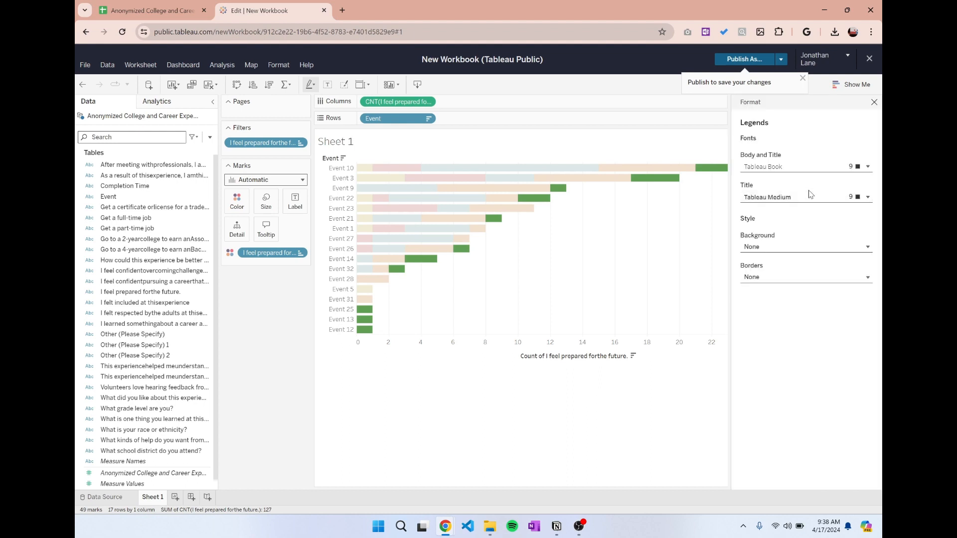
click(873, 102)
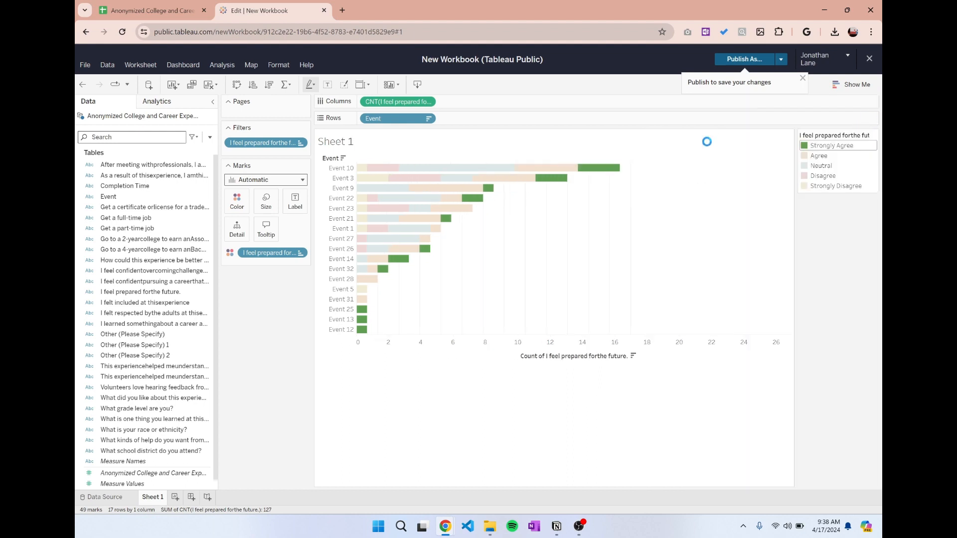
Assign the highlight colors to the palette of the "I feel prepared for the future" legend.
click(875, 137)
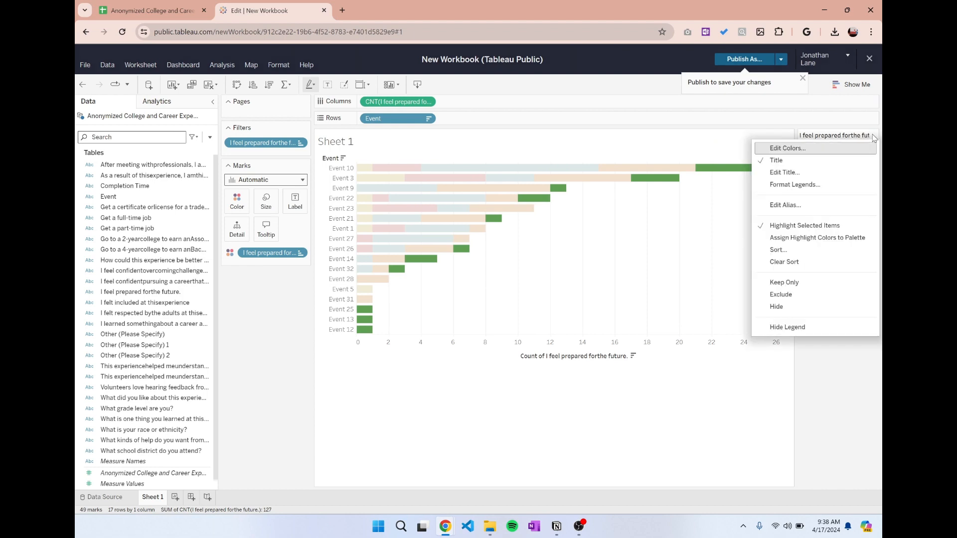
click(840, 238)
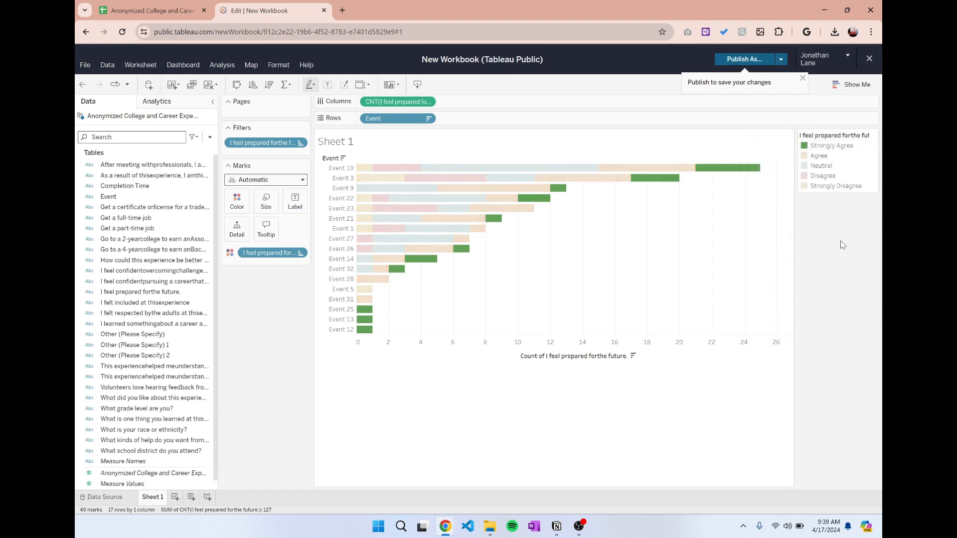
Edit the answer colors in the legend, browse the available palettes with Agree selected, and choose the Traffic Light palette.
right_click(831, 146)
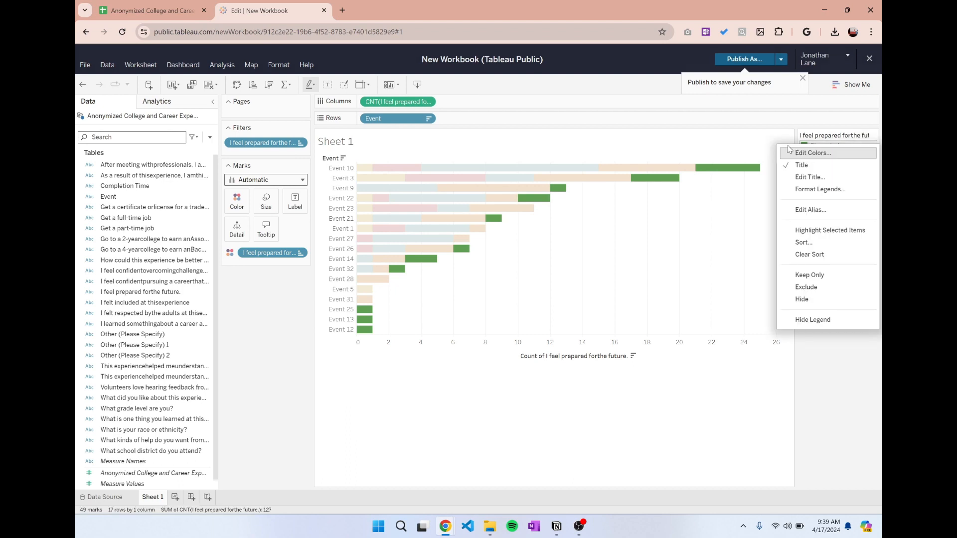
click(813, 153)
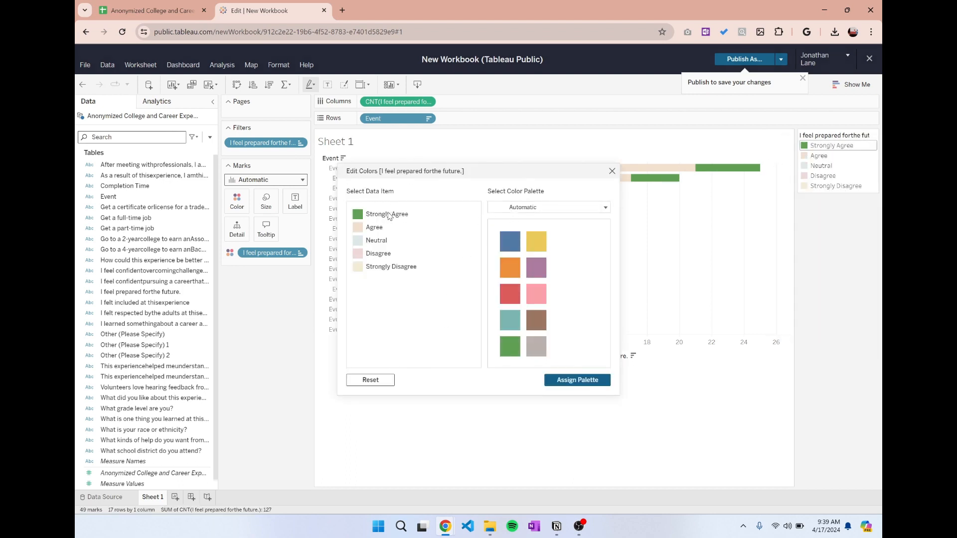
click(357, 228)
click(364, 229)
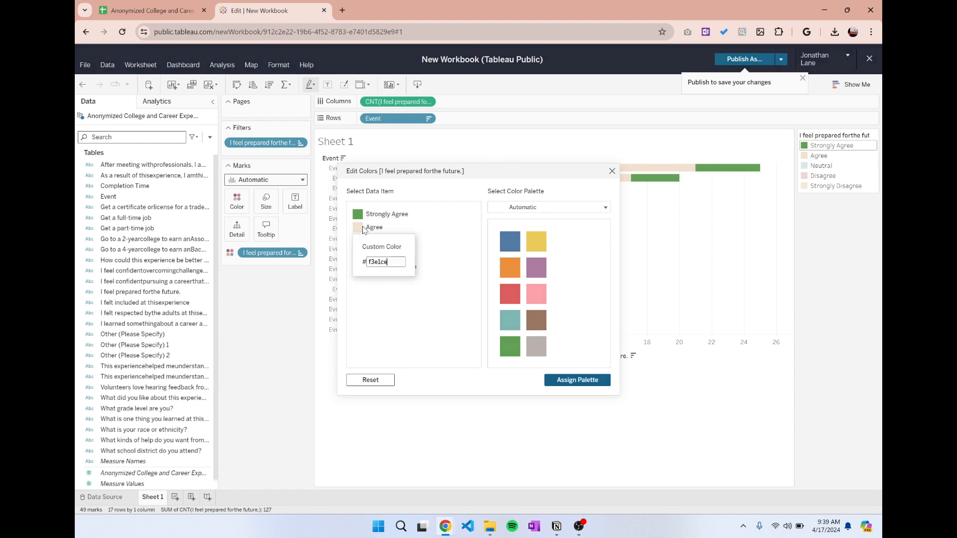
click(550, 207)
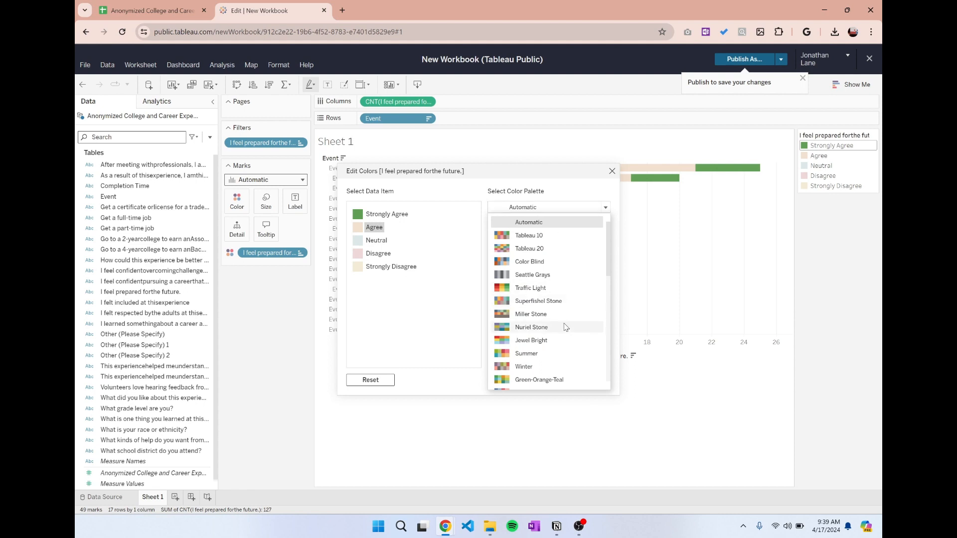
scroll(553, 359, down, 3)
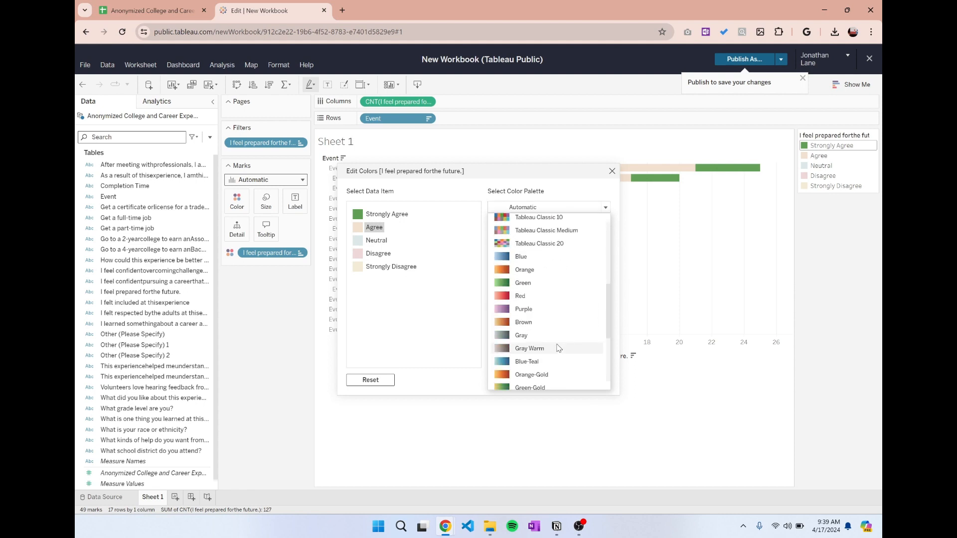
scroll(559, 348, down, 3)
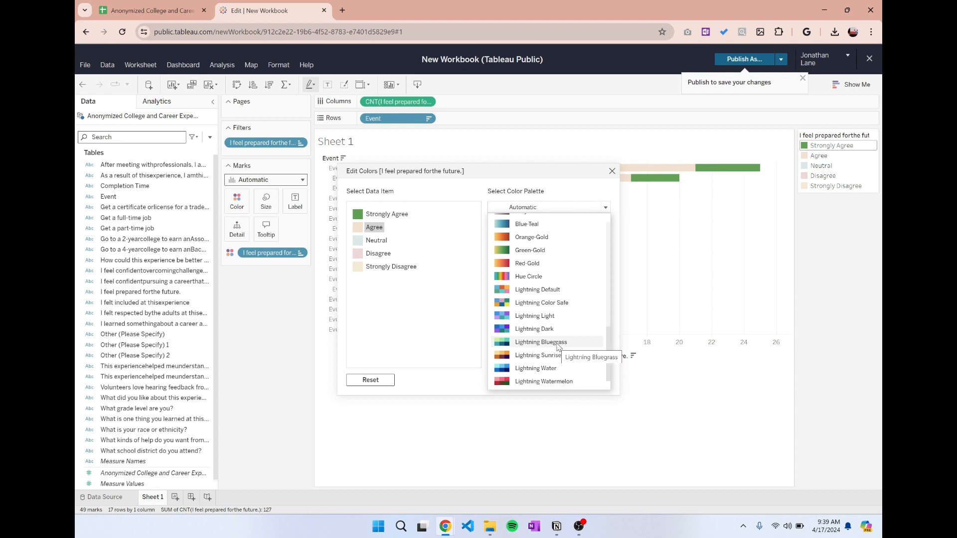
scroll(559, 299, up, 3)
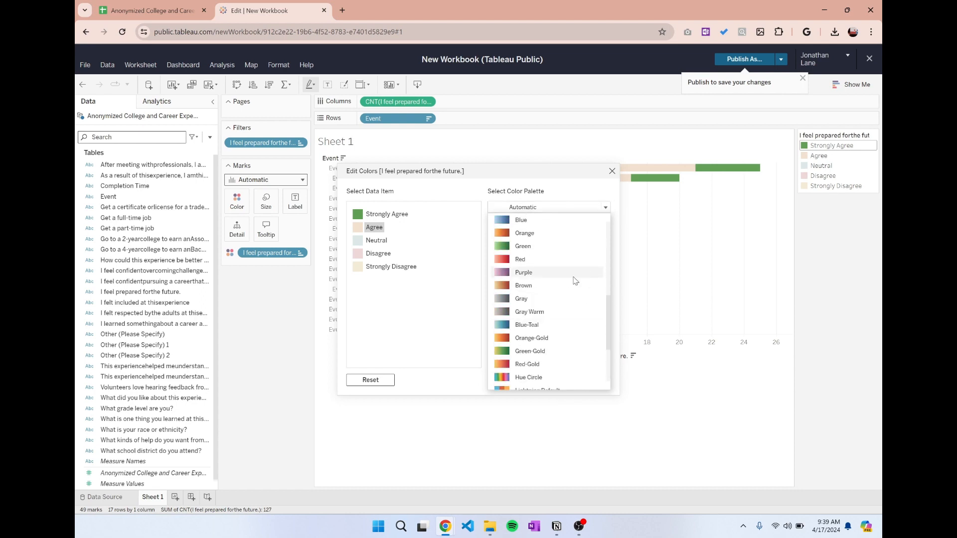
scroll(571, 282, up, 1)
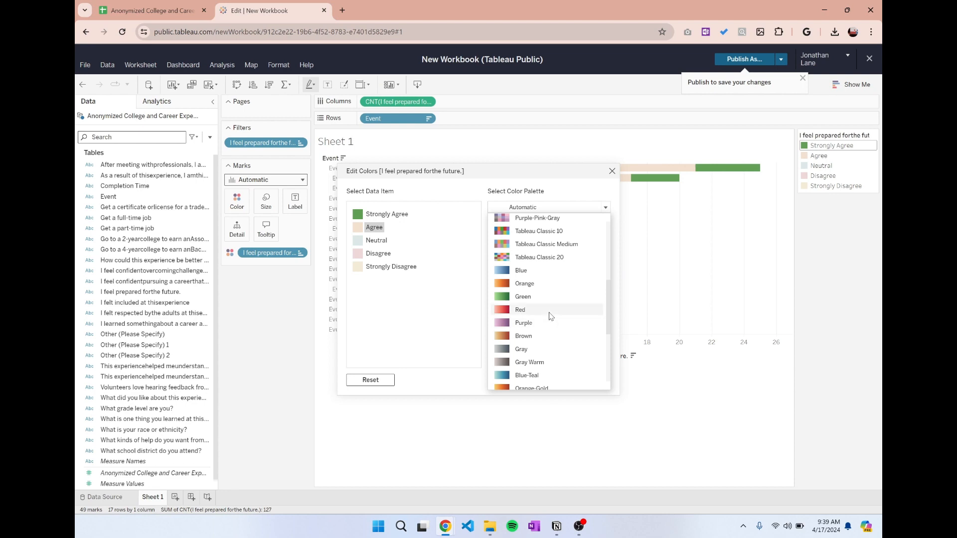
scroll(551, 318, down, 1)
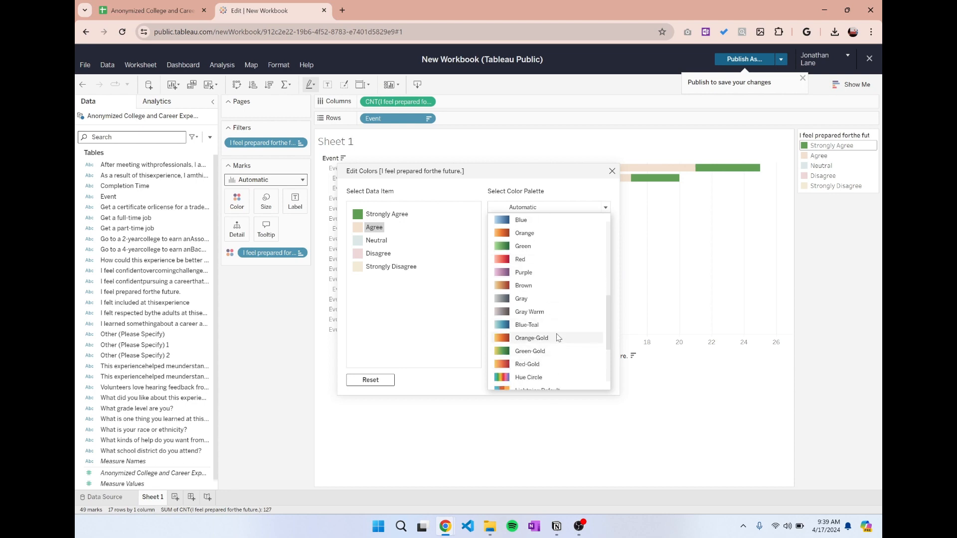
scroll(553, 349, down, 4)
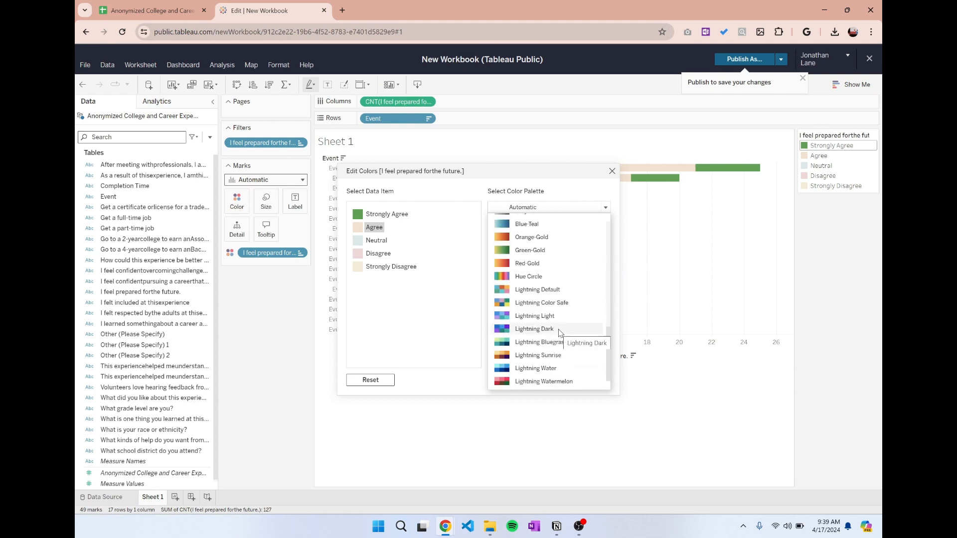
scroll(556, 335, up, 5)
scroll(553, 338, up, 4)
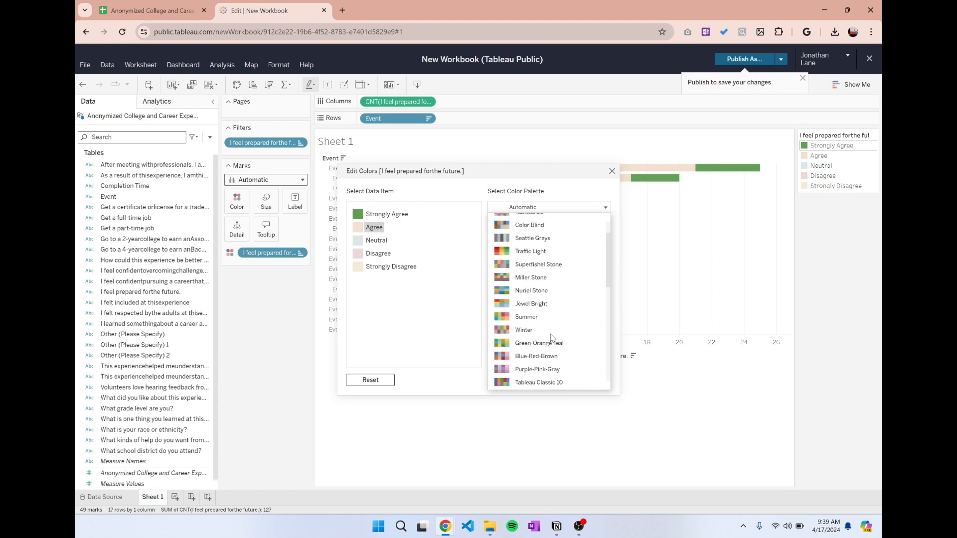
click(533, 289)
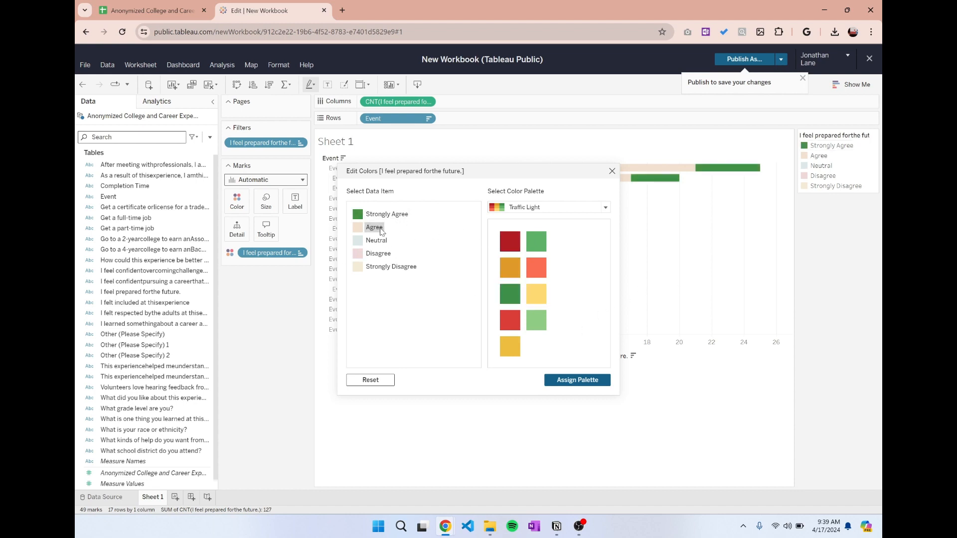
Assign the Traffic Light palette to all answers and color the Agree answer light green.
click(534, 325)
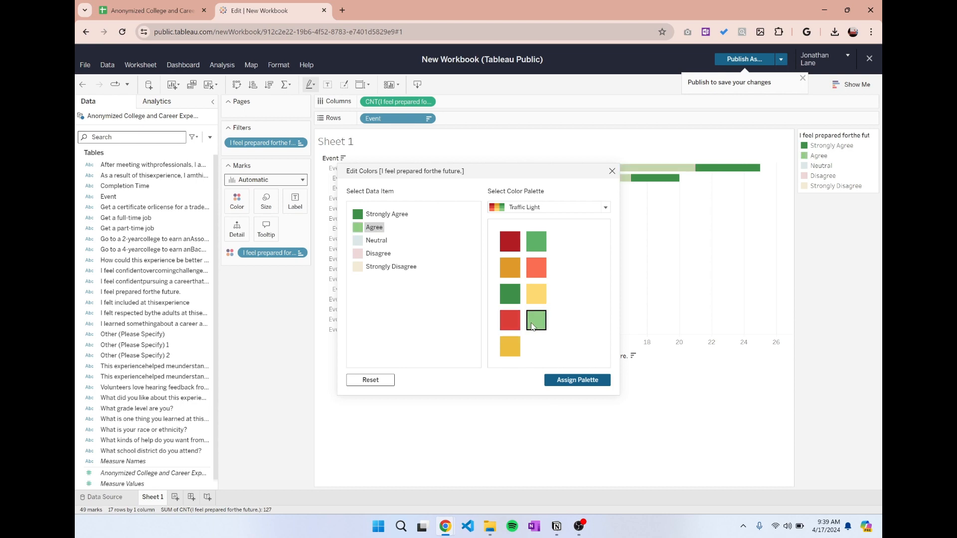
click(557, 382)
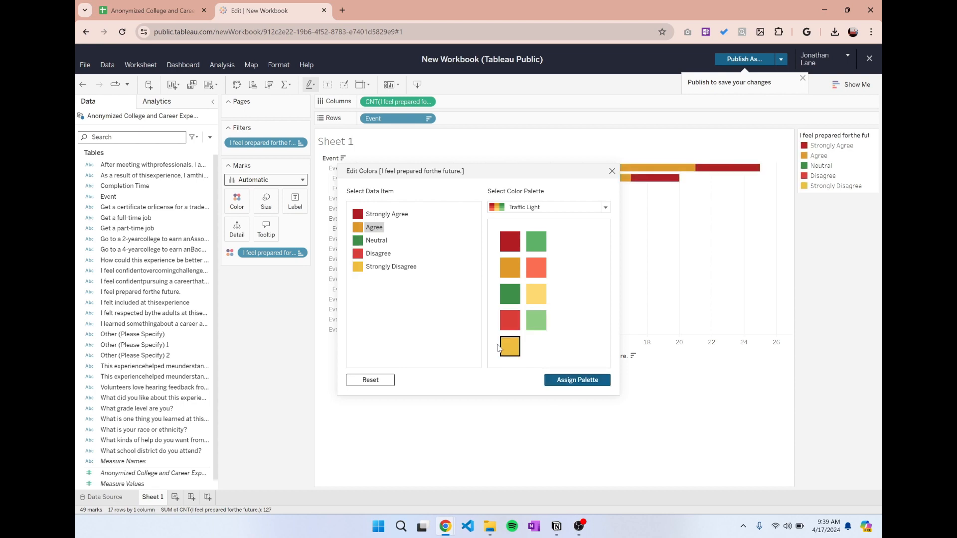
double_click(365, 230)
click(348, 228)
click(356, 228)
click(379, 232)
click(536, 320)
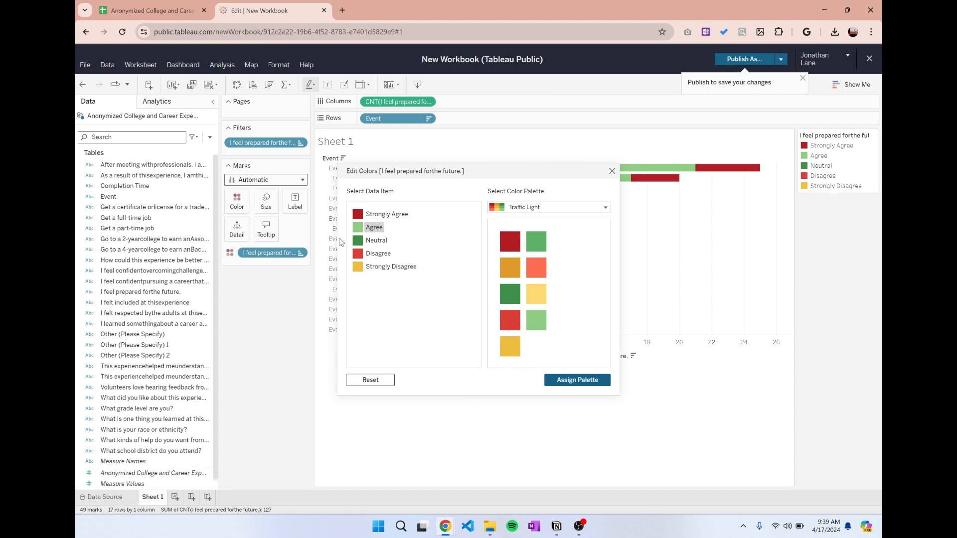
Color the Strongly Agree answer dark green and the Neutral answer light yellow from the Traffic Light palette.
click(369, 241)
click(380, 215)
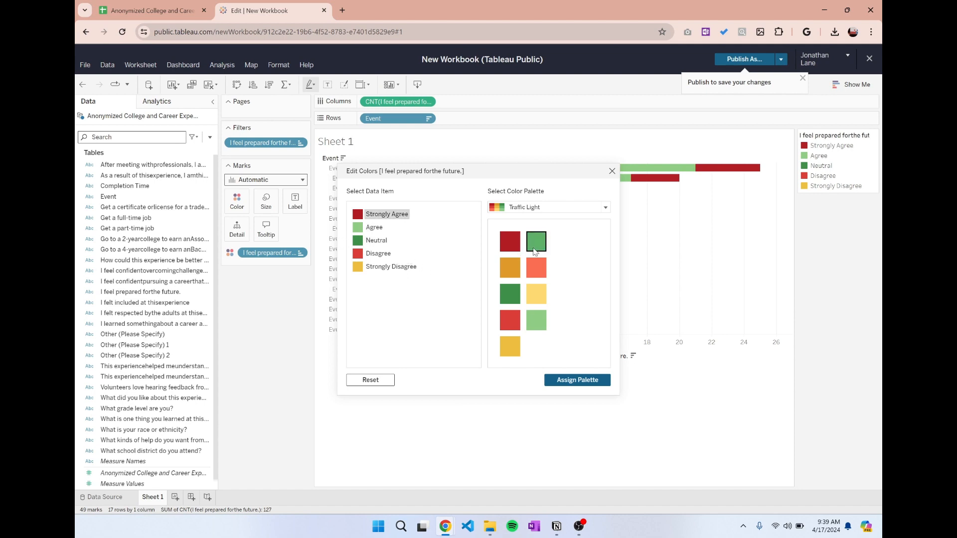
click(510, 294)
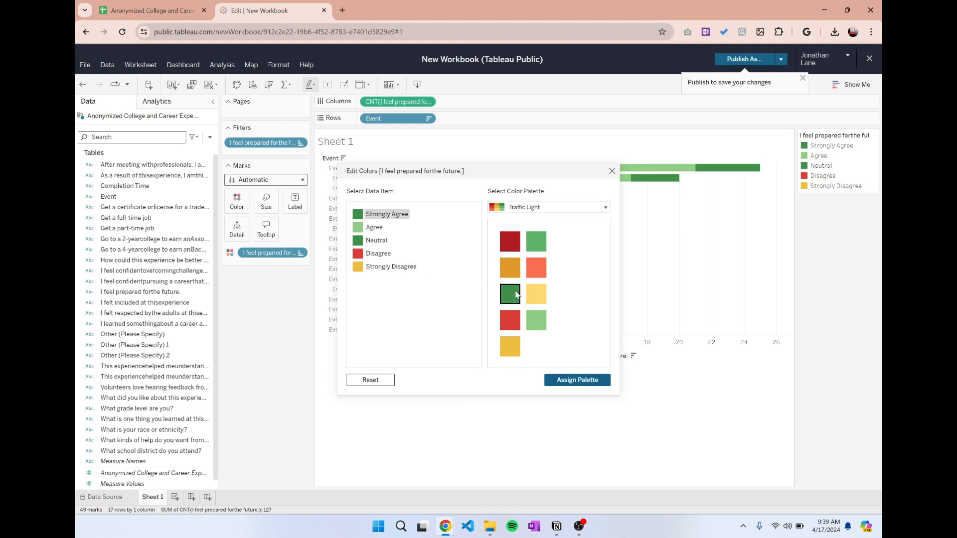
click(376, 242)
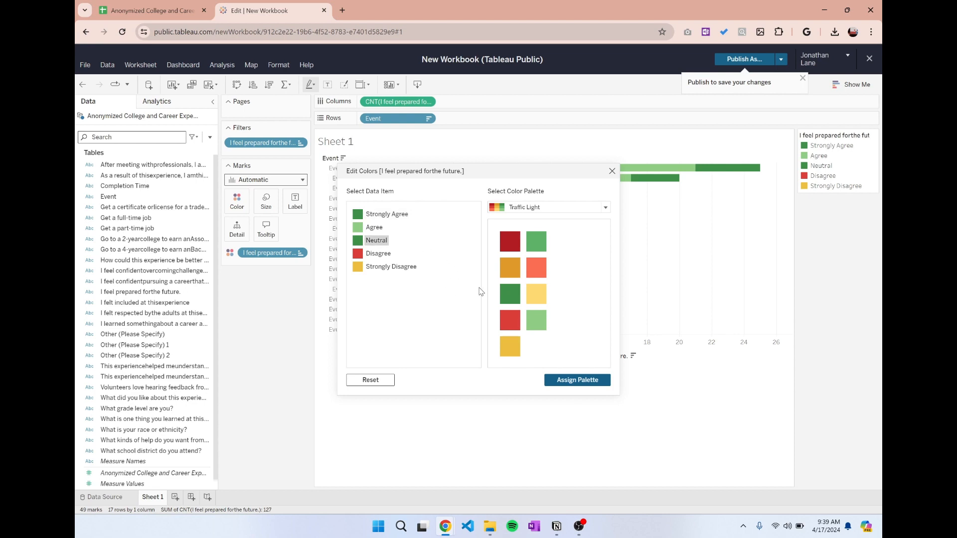
click(541, 301)
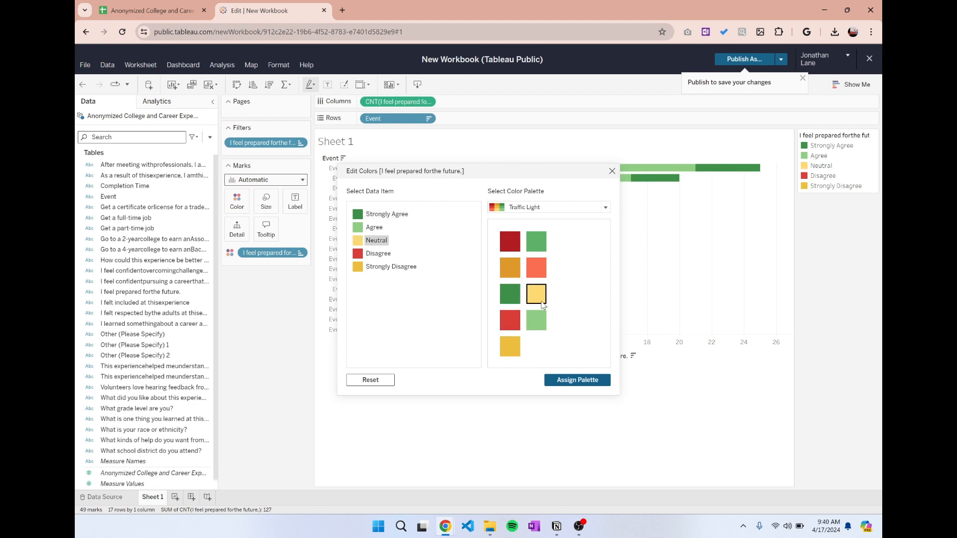
Color Disagree light red and Strongly Disagree dark red from the Traffic Light palette, and close the color editor.
click(385, 255)
click(509, 272)
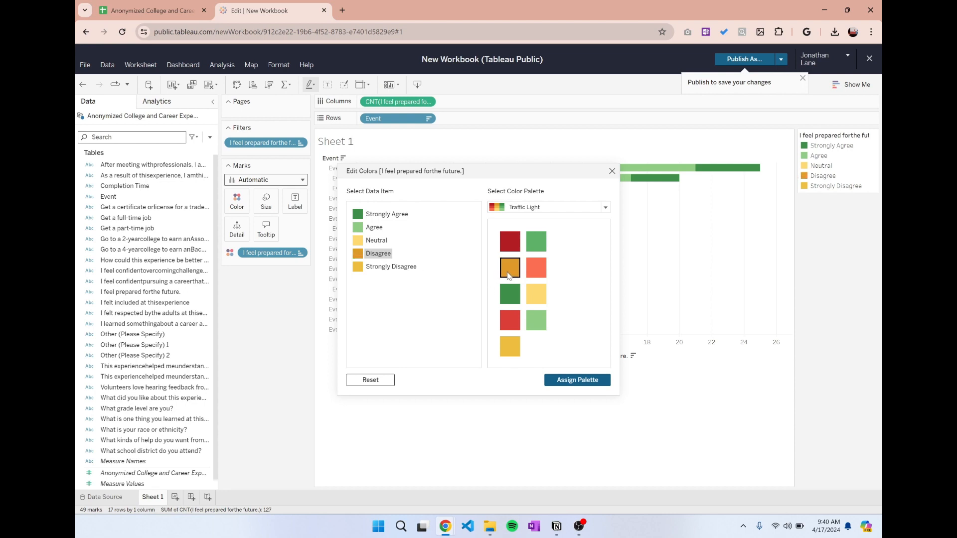
click(532, 273)
click(377, 267)
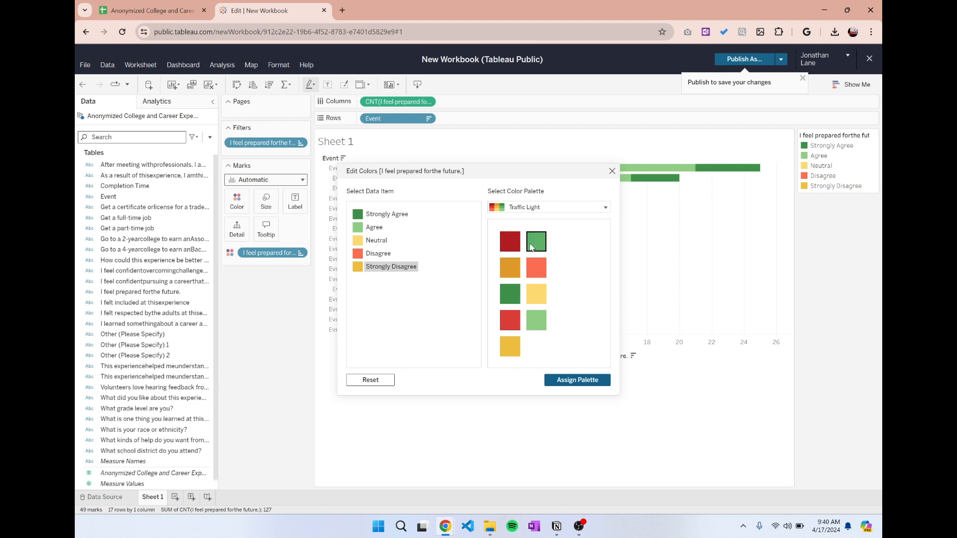
click(508, 248)
click(612, 171)
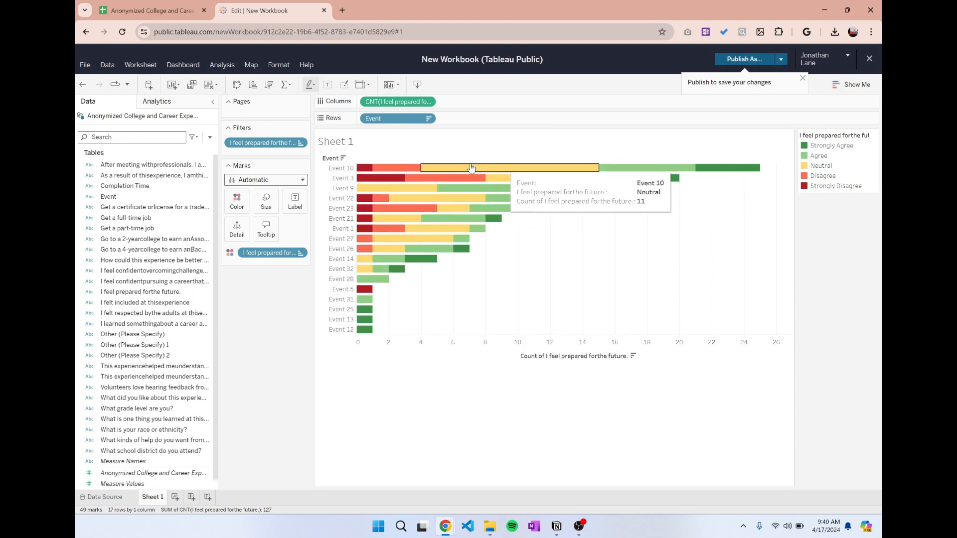
Replace the chart title with "Students Who Felt Prepared for the Future".
double_click(351, 144)
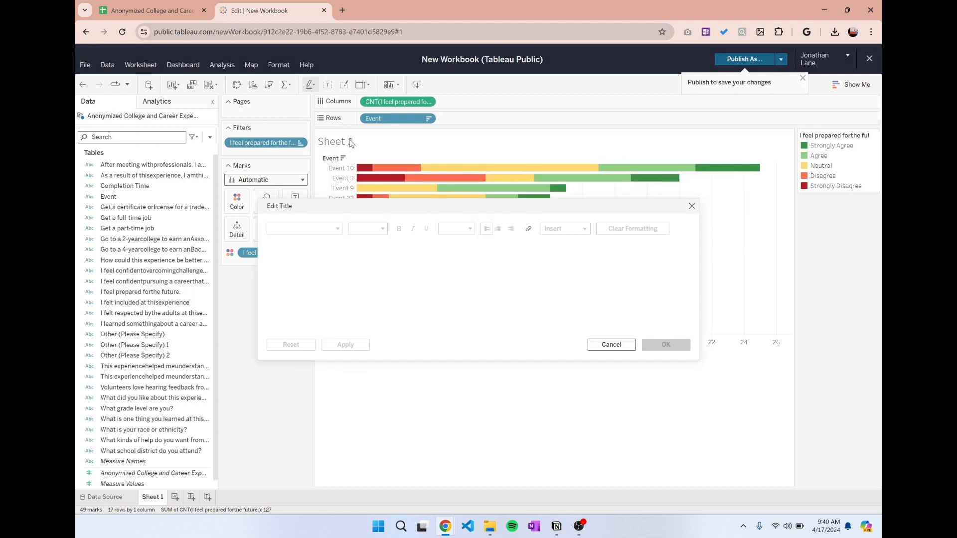
key(ctrl+a)
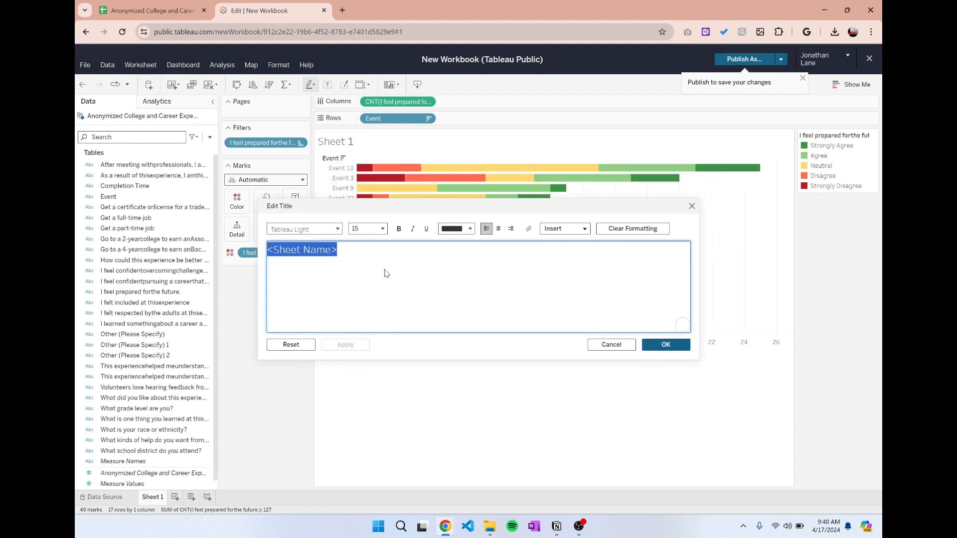
key(BackSpace)
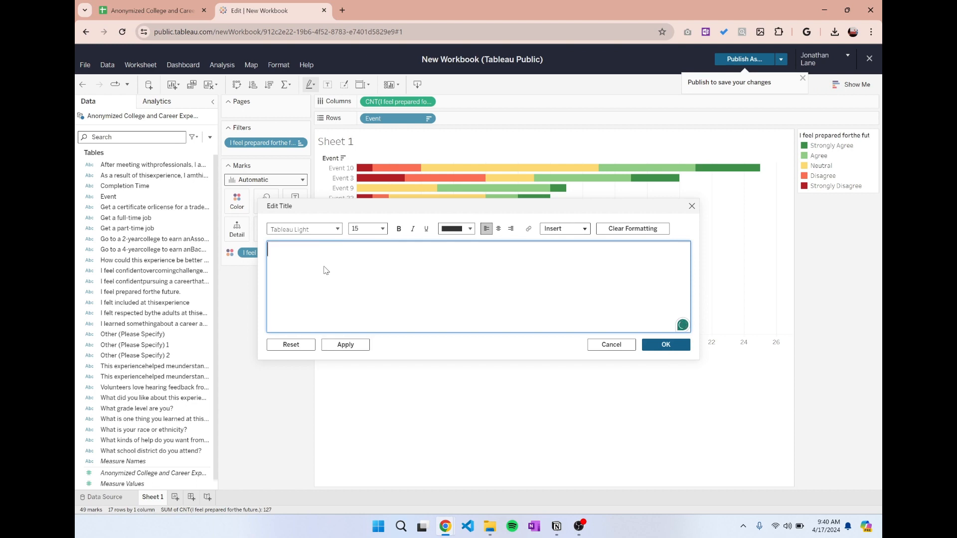
text(Students Who Felt Prepare)
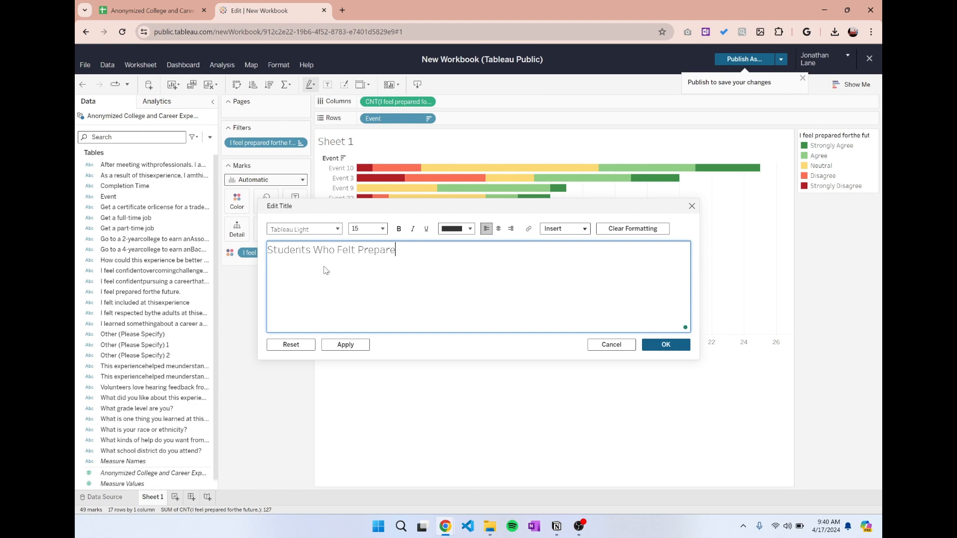
text(d for the Future)
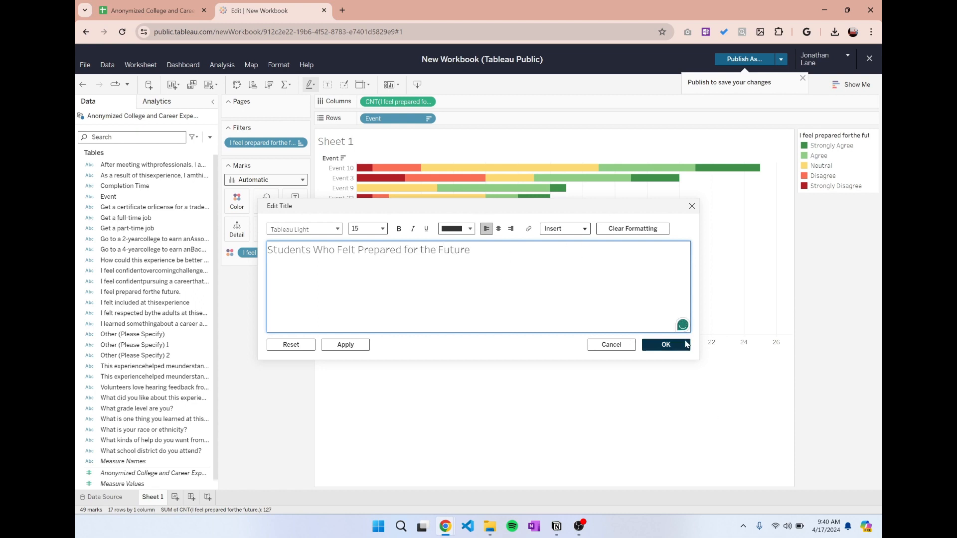
click(668, 346)
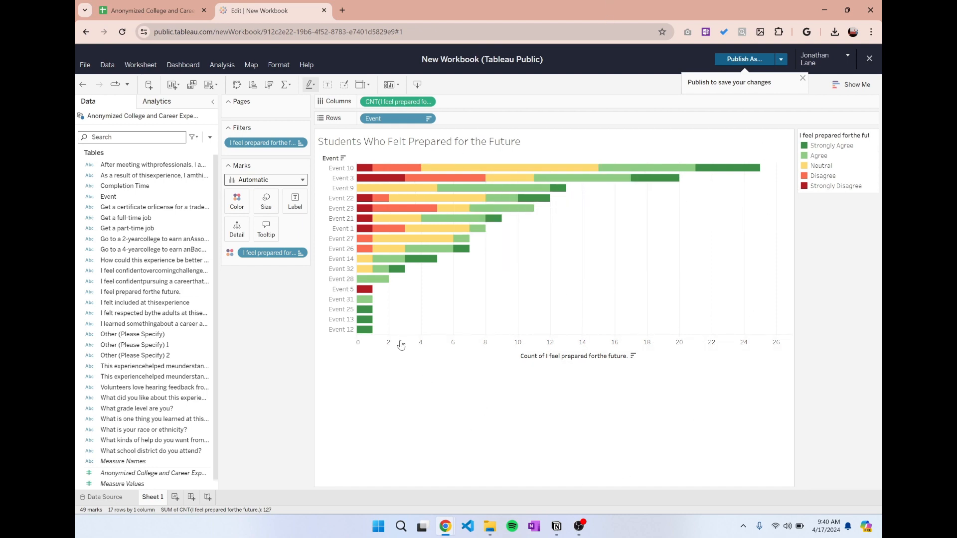
Add a new worksheet with "This experience helped me understand how school prepares me..." on Columns and "What is your race or ethnicity?" on Rows.
mouse_move(441, 251)
click(176, 496)
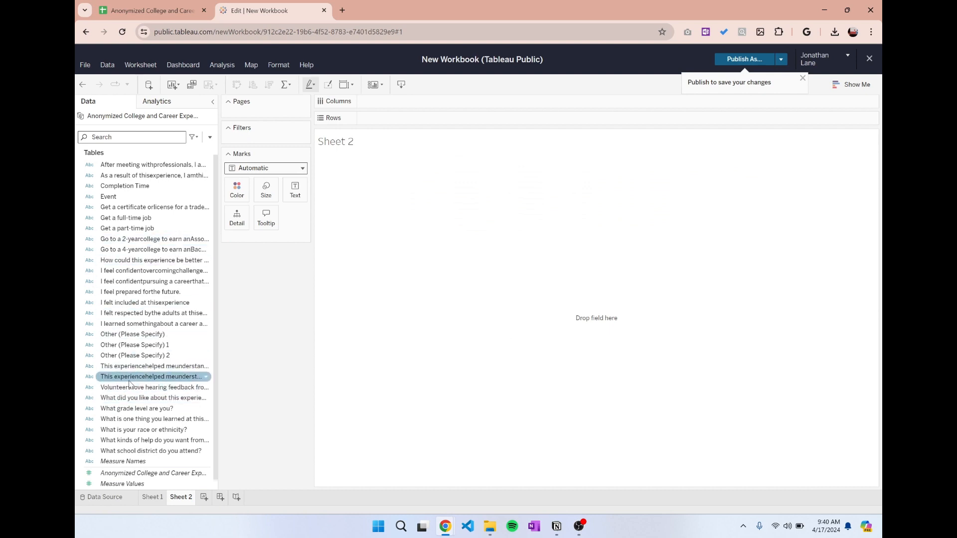
mouse_move(130, 378)
mouse_down()
mouse_move(454, 103)
mouse_move(442, 97)
mouse_up()
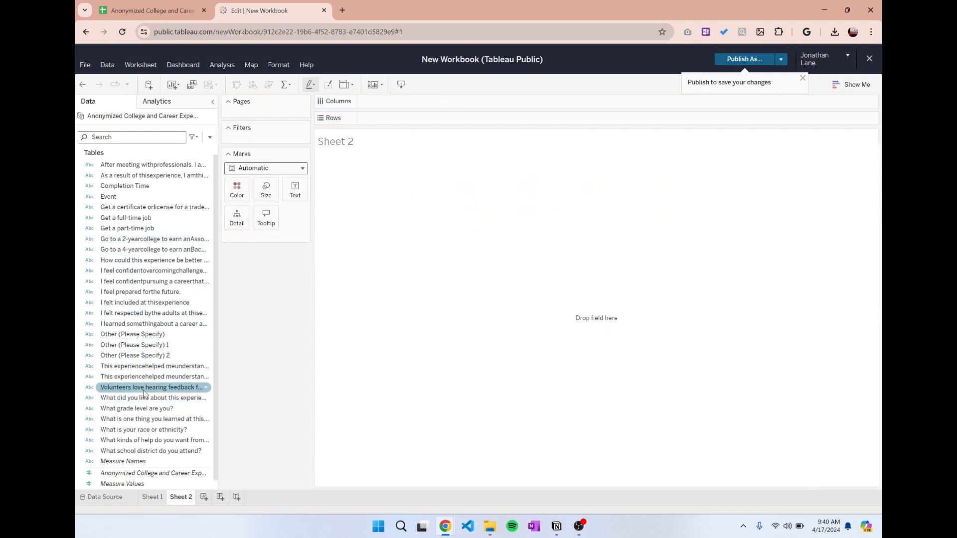
mouse_move(131, 367)
mouse_down()
mouse_move(442, 93)
mouse_move(404, 103)
mouse_up()
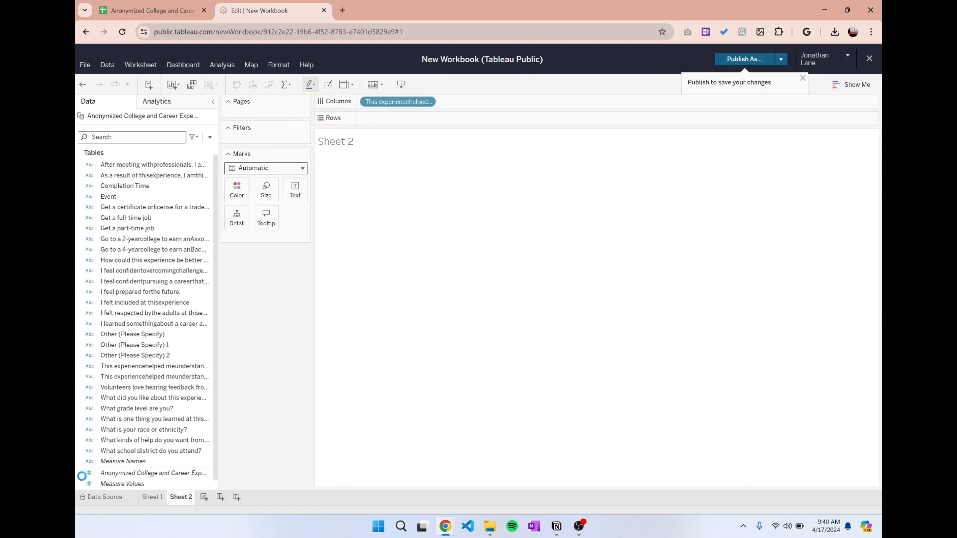
drag(144, 430, 379, 119)
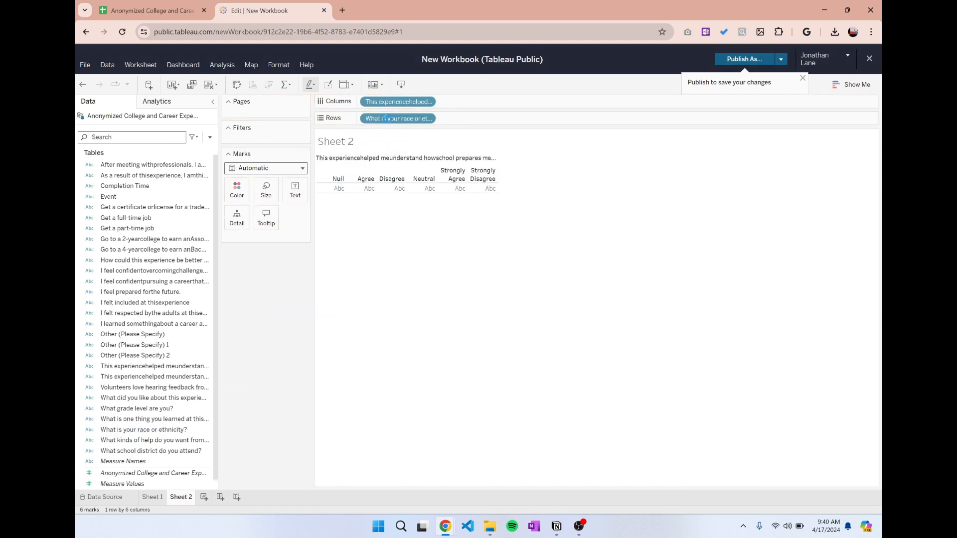
Add "What is your race or ethnicity?" to the marks as text and aggregate it as a Count measure.
click(858, 86)
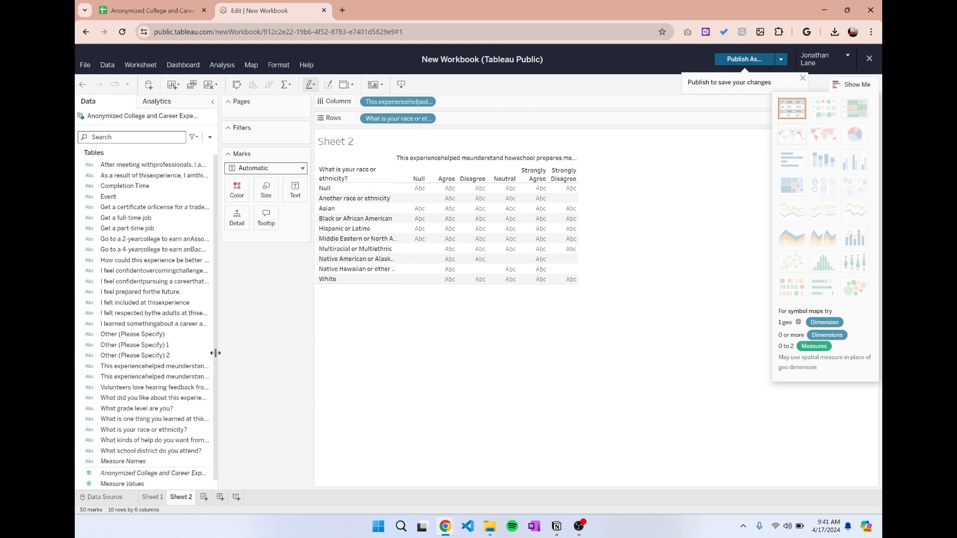
click(150, 380)
click(145, 367)
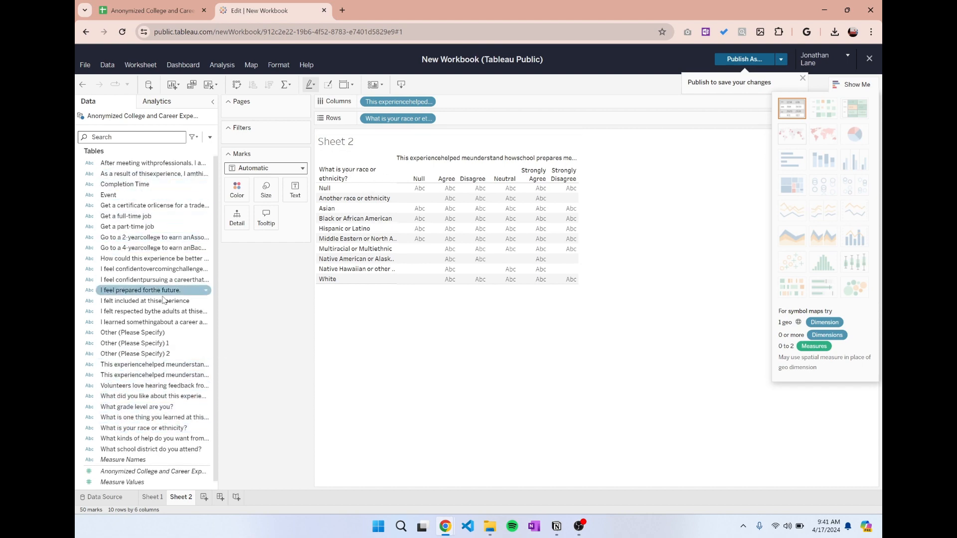
click(122, 184)
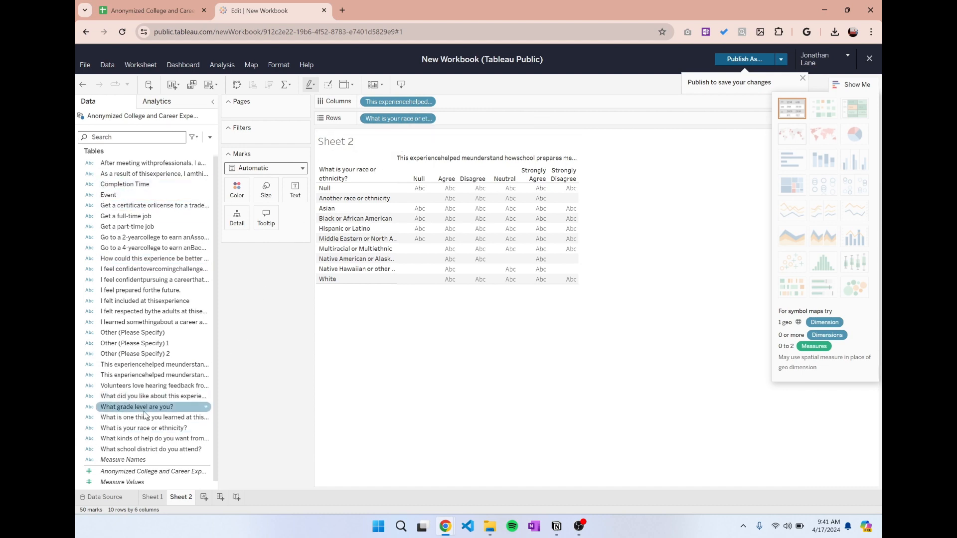
drag(166, 432, 298, 204)
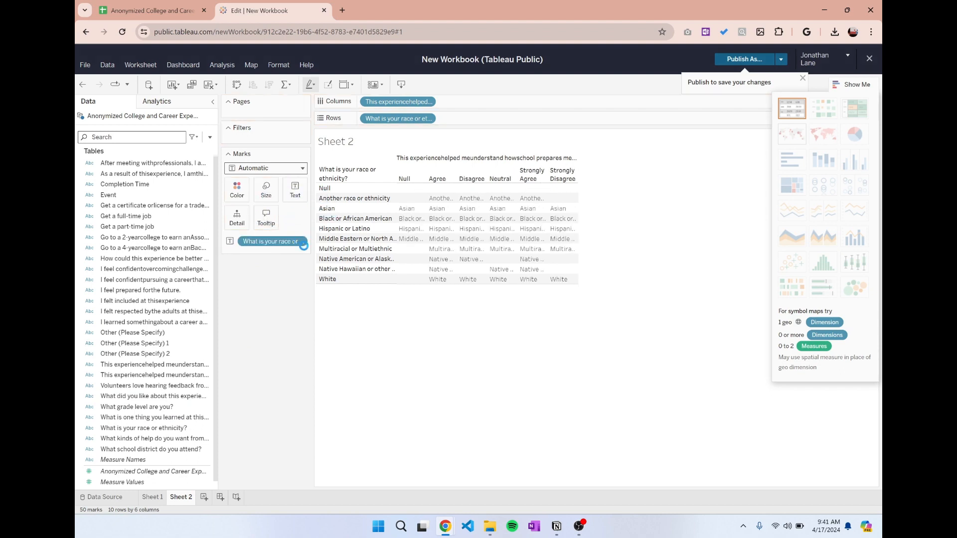
click(302, 242)
mouse_move(284, 387)
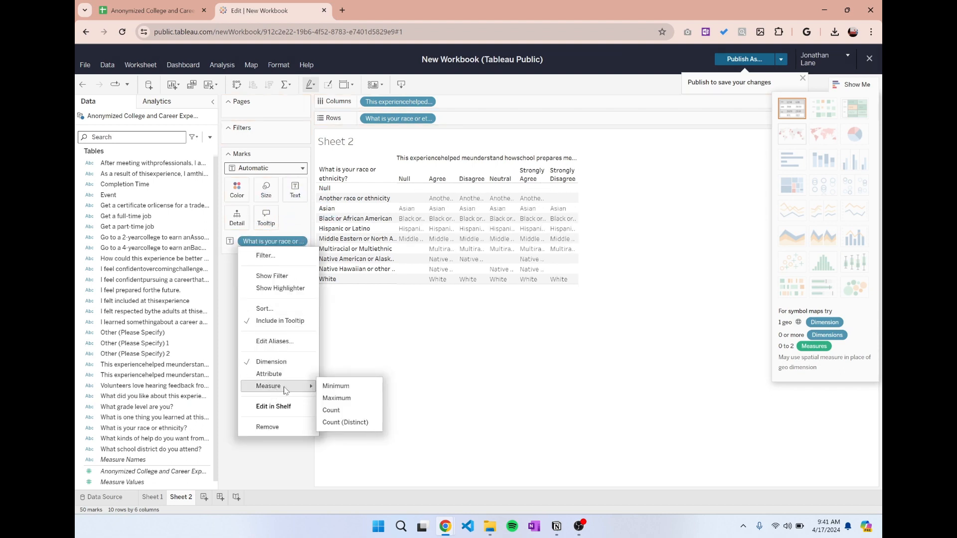
click(348, 410)
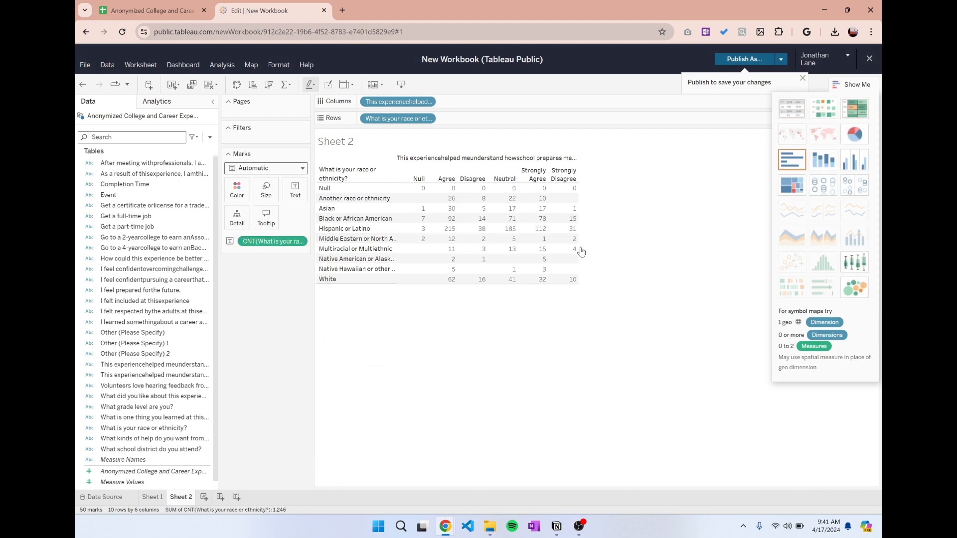
Convert the table on Sheet 2 to a horizontal bars chart and close the chart type chooser.
click(792, 160)
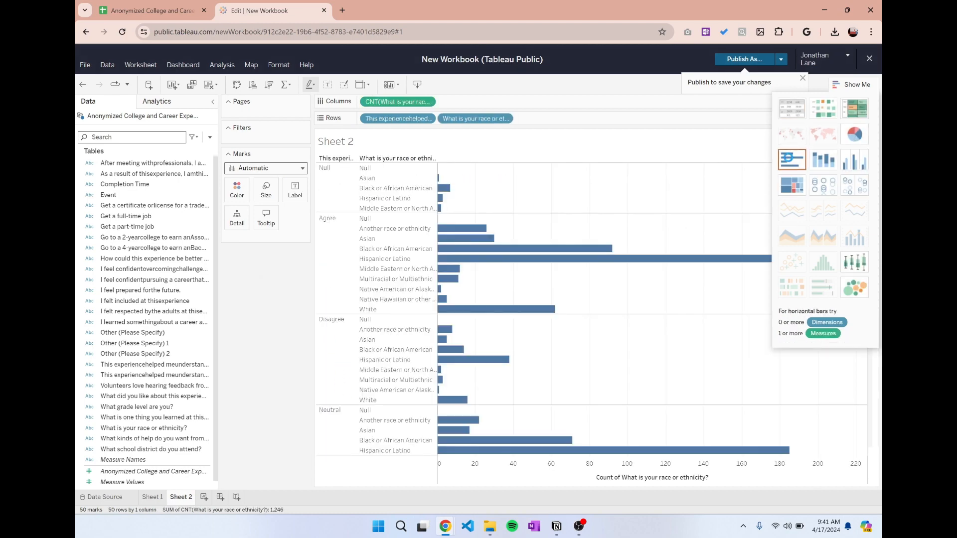
scroll(400, 319, down, 5)
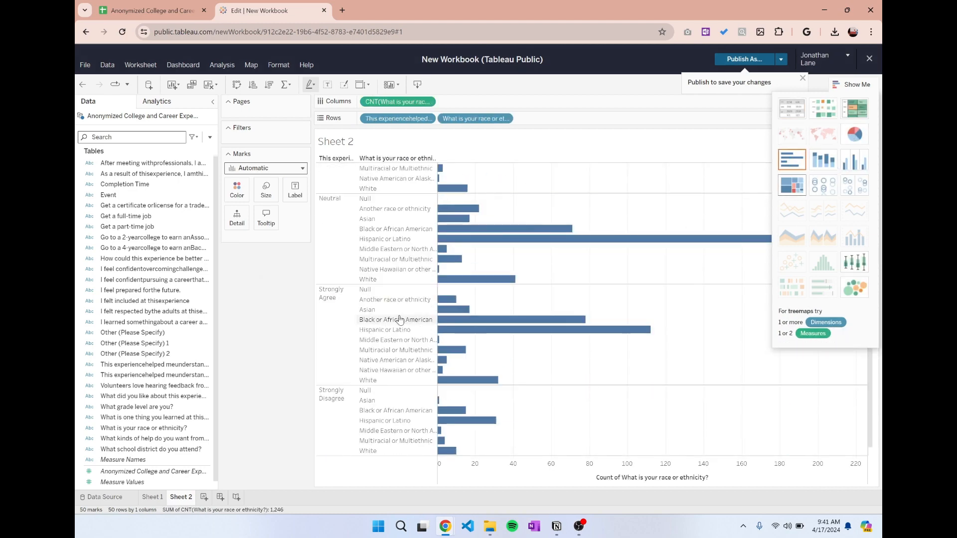
click(853, 85)
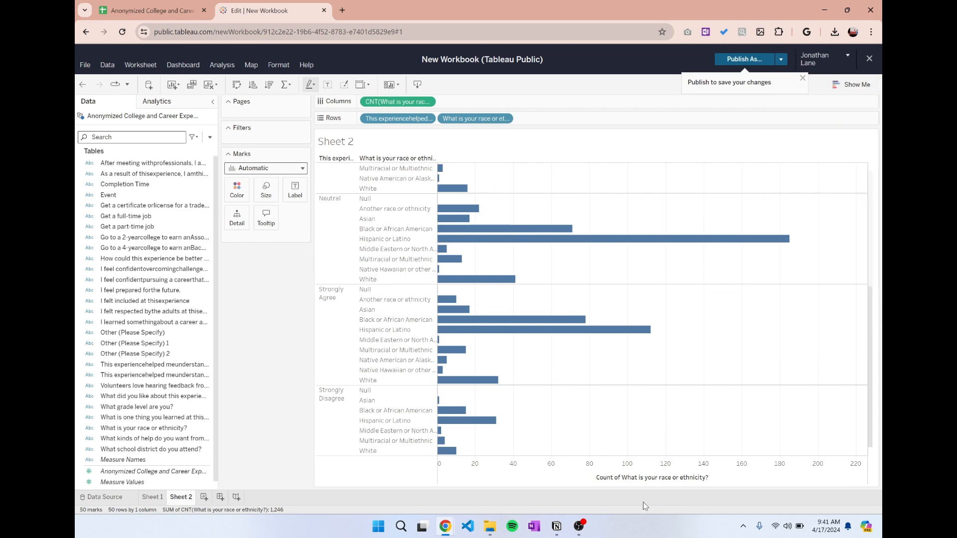
click(579, 526)
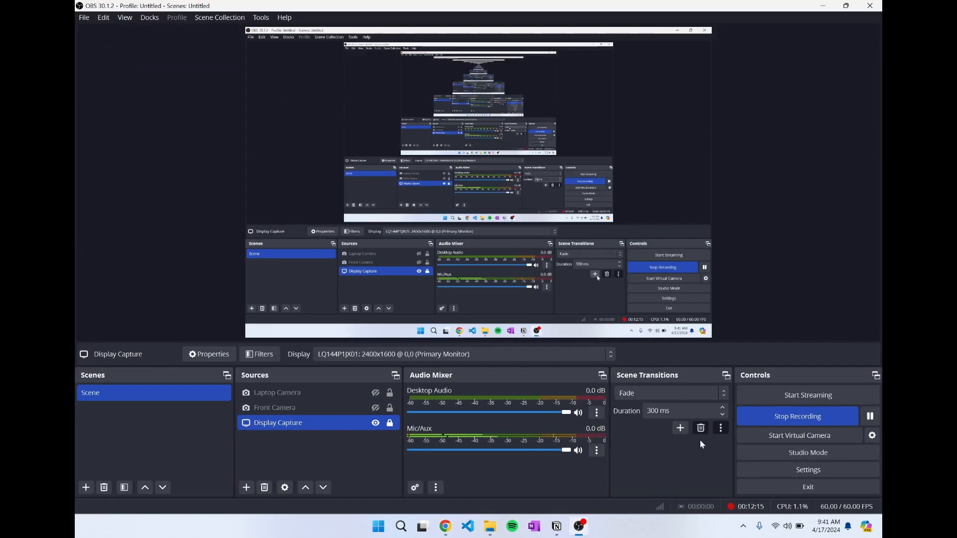